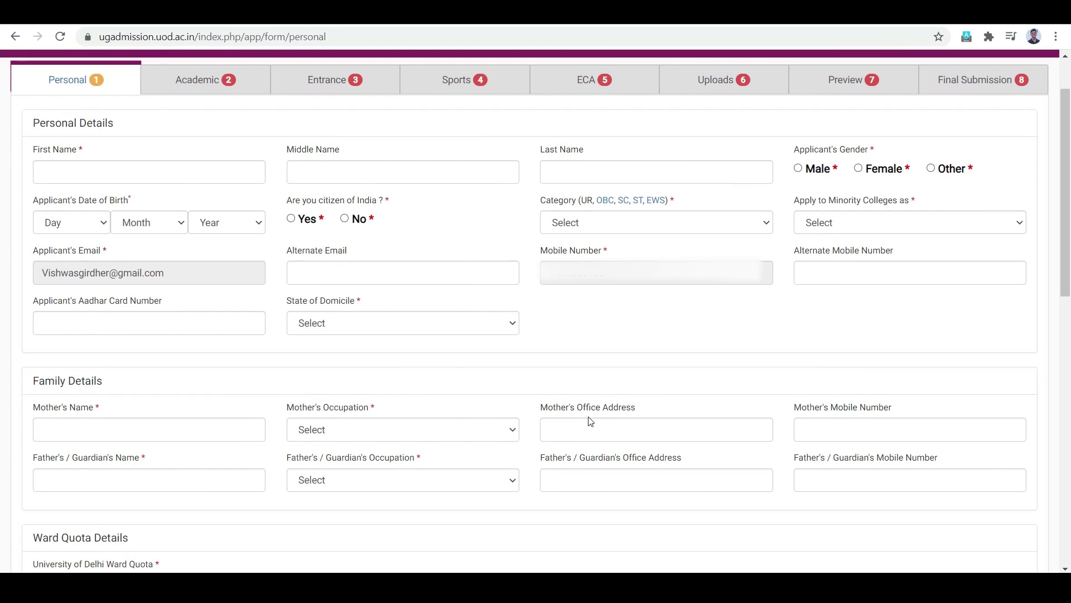
# Step: Enter the applicant's first and last name and mark them as an Indian citizen
pyautogui.click(208, 172)
pyautogui.click(383, 175)
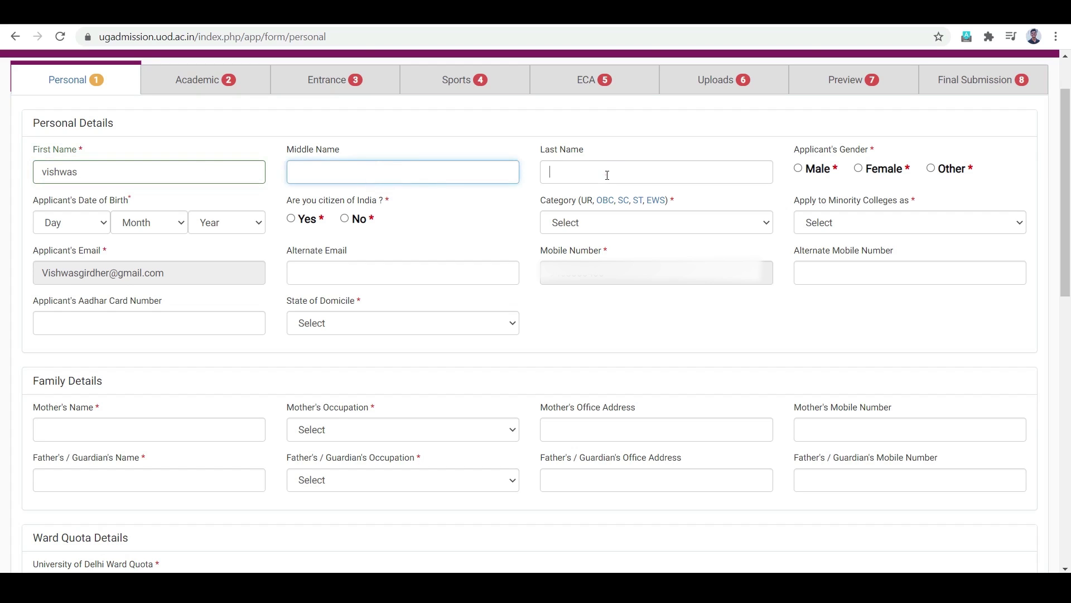
pyautogui.click(296, 221)
pyautogui.click(89, 223)
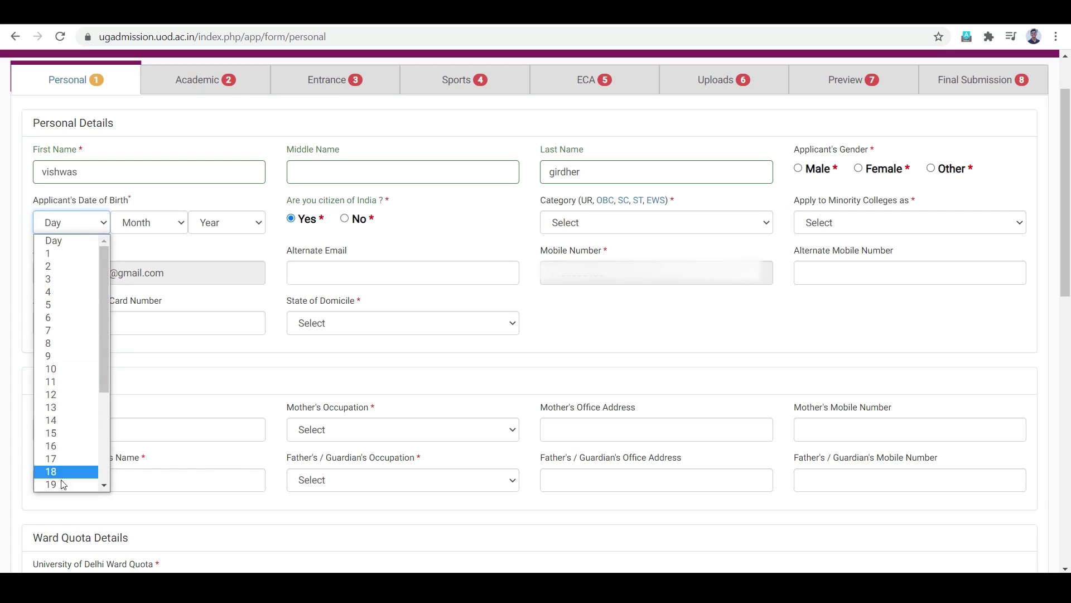
pyautogui.scroll(-4, 67, 469)
pyautogui.click(55, 484)
pyautogui.click(150, 222)
pyautogui.click(134, 304)
pyautogui.click(227, 223)
pyautogui.click(232, 344)
# Step: Fill in the alternate e-mail and mobile, and set minority colleges to Not Applicable
pyautogui.click(388, 269)
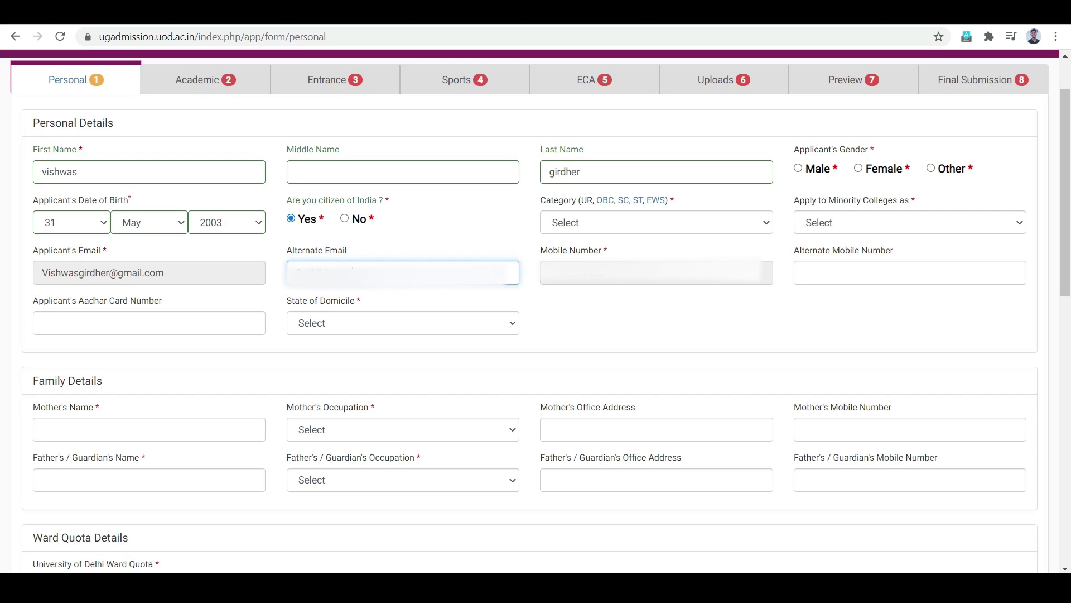
pyautogui.click(932, 283)
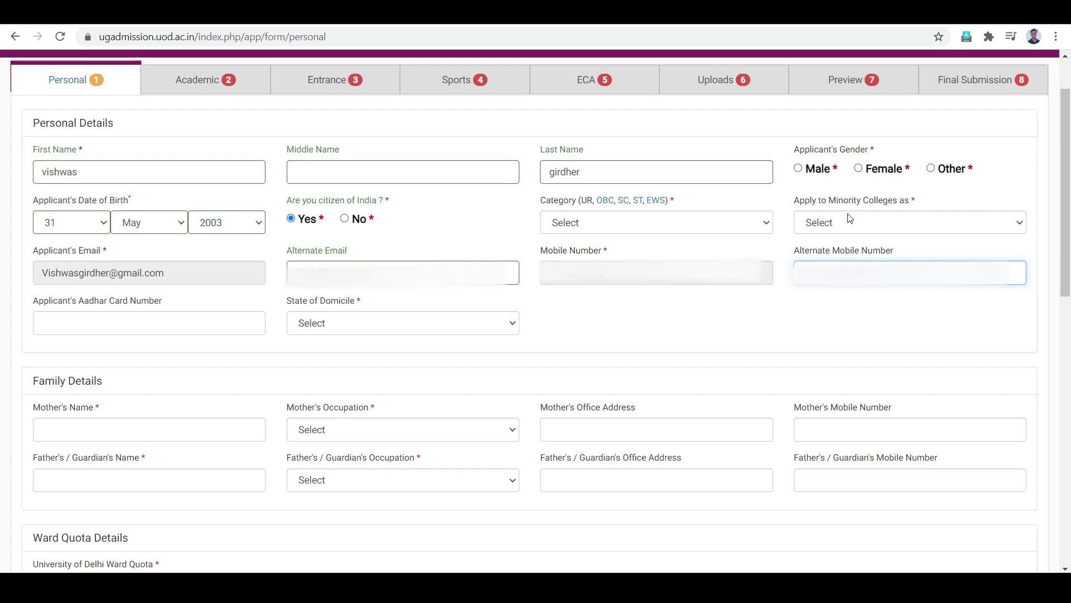
pyautogui.click(891, 225)
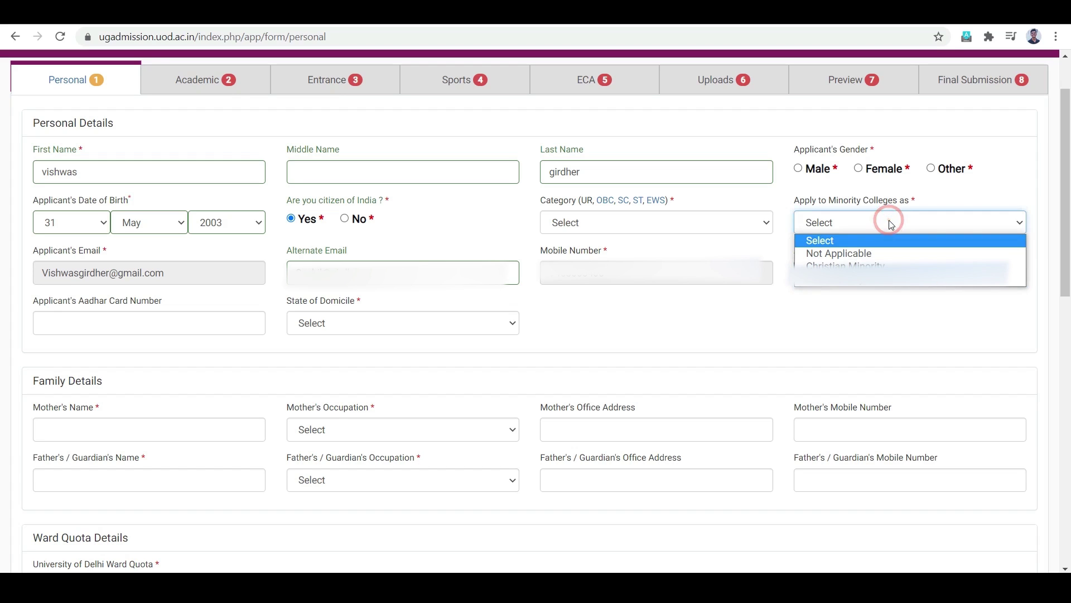
pyautogui.click(879, 259)
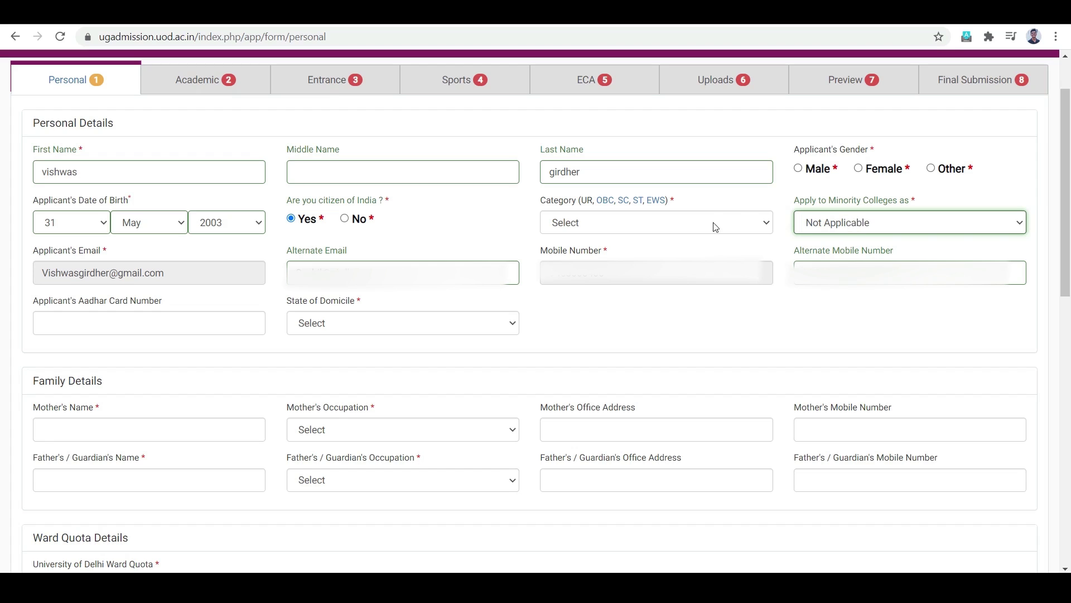
# Step: Set the category to Unreserved (UR) and the gender to Male
pyautogui.click(633, 223)
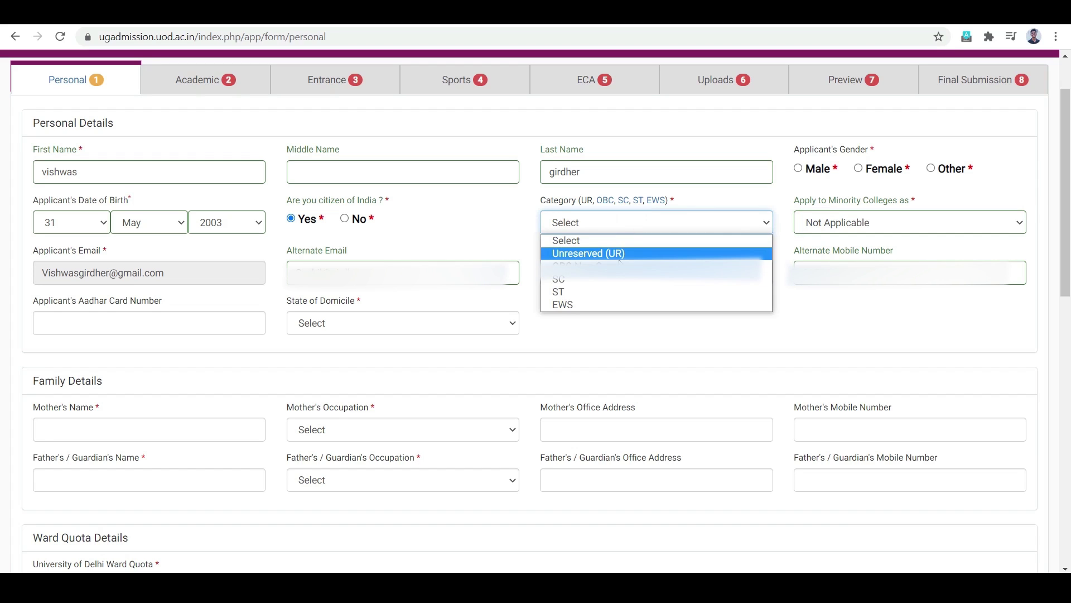
pyautogui.click(620, 254)
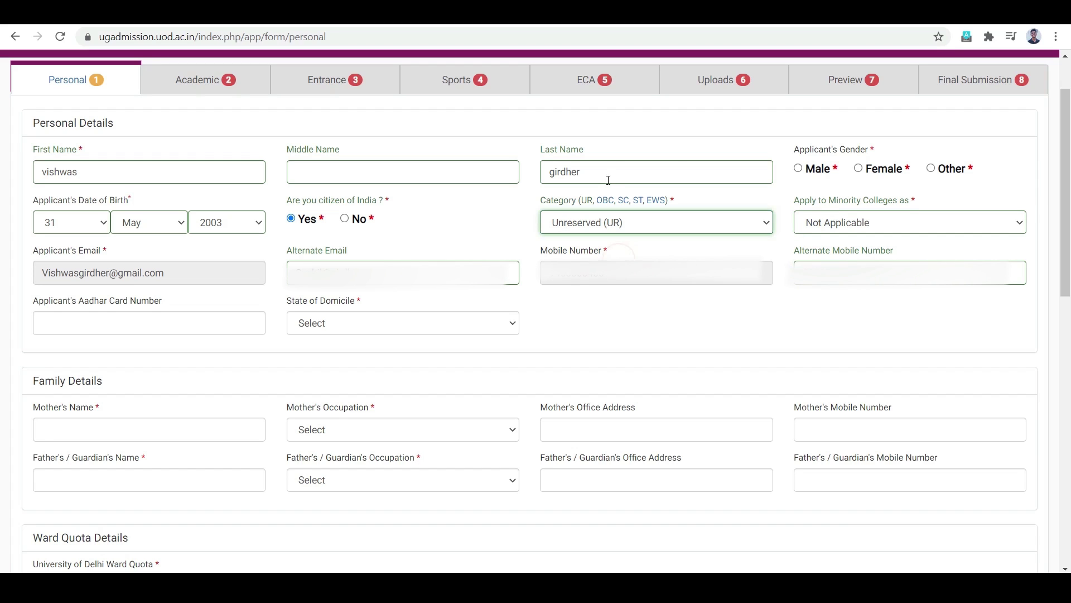
pyautogui.click(801, 169)
pyautogui.click(708, 236)
# Step: Enter the Aadhar card number and the mother's name
pyautogui.click(178, 317)
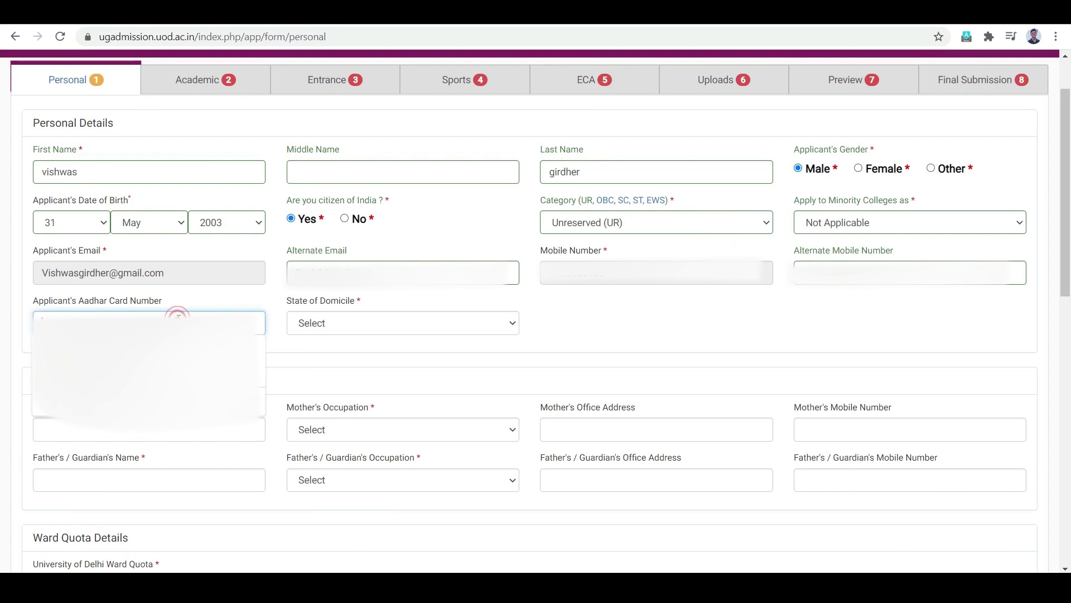
pyautogui.click(383, 359)
pyautogui.click(198, 426)
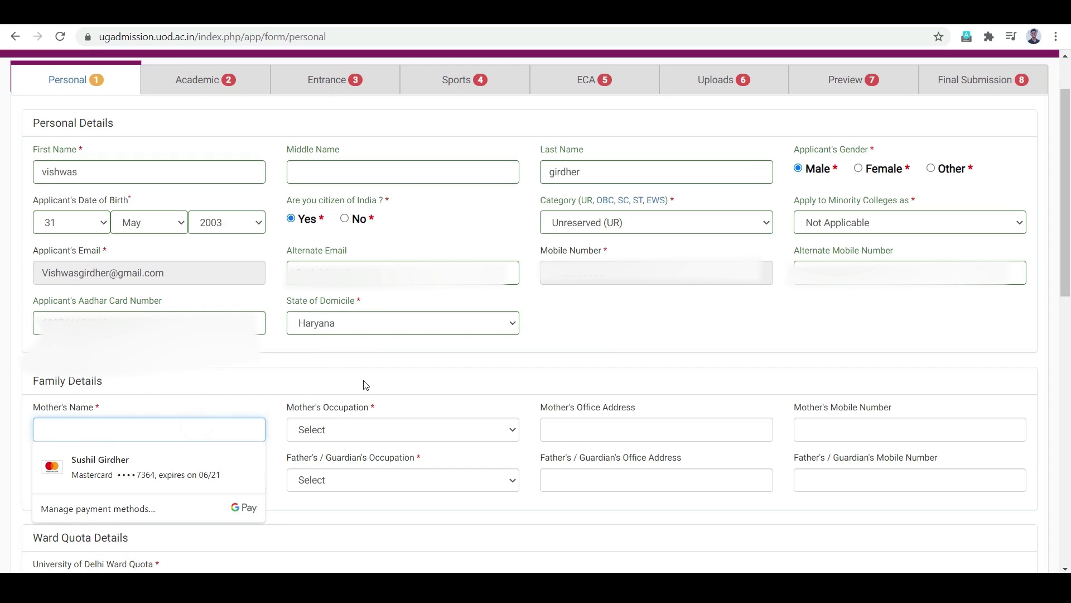
pyautogui.click(366, 385)
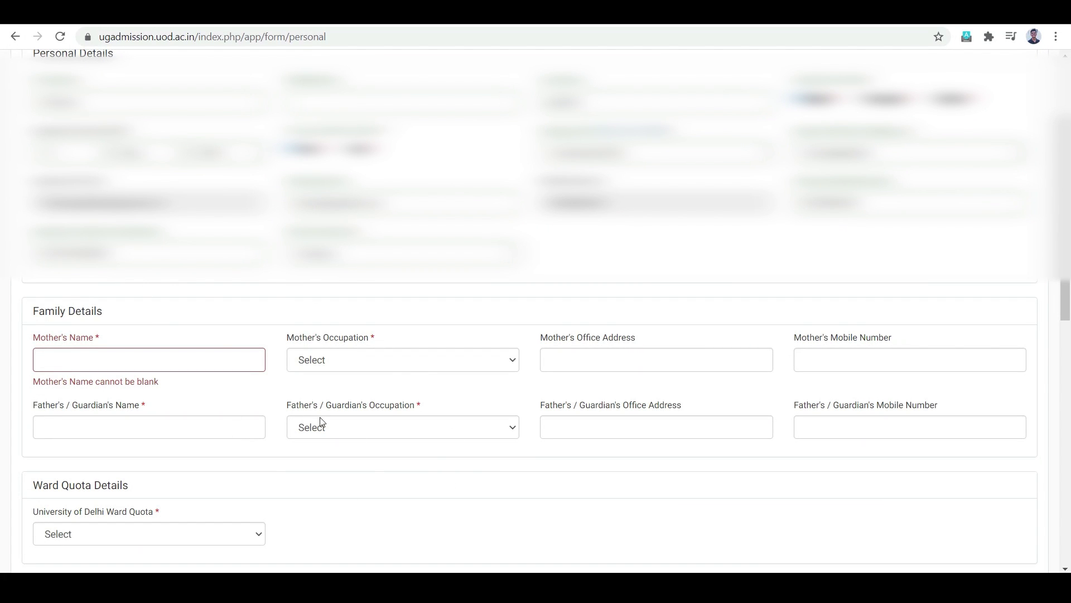
# Step: Set the mother's occupation to Not Applicable and the father's/guardian's occupation to Other
pyautogui.click(407, 357)
pyautogui.click(415, 390)
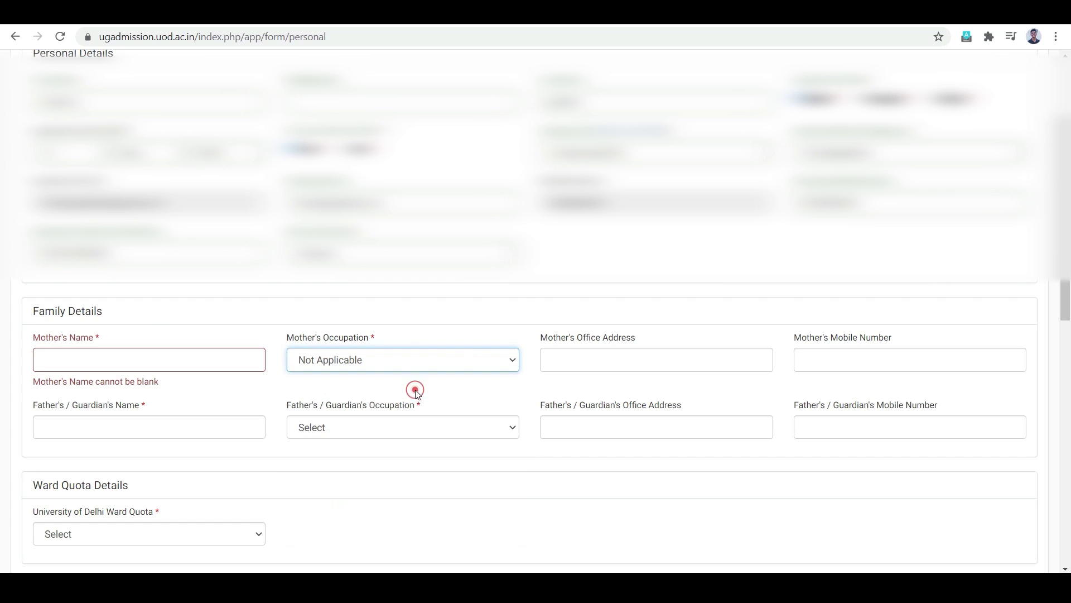
pyautogui.click(426, 423)
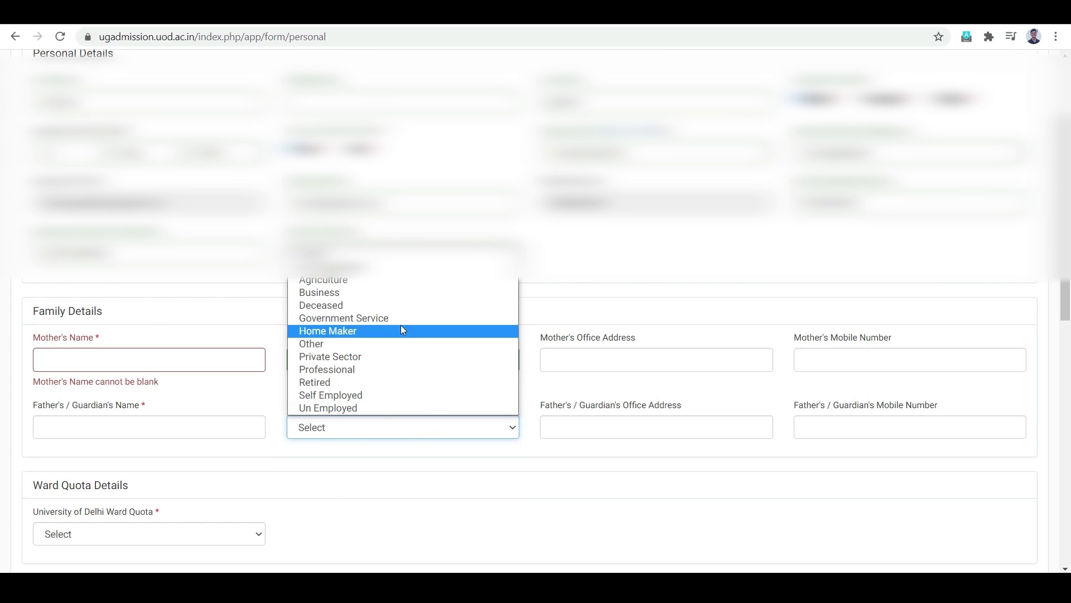
pyautogui.click(422, 339)
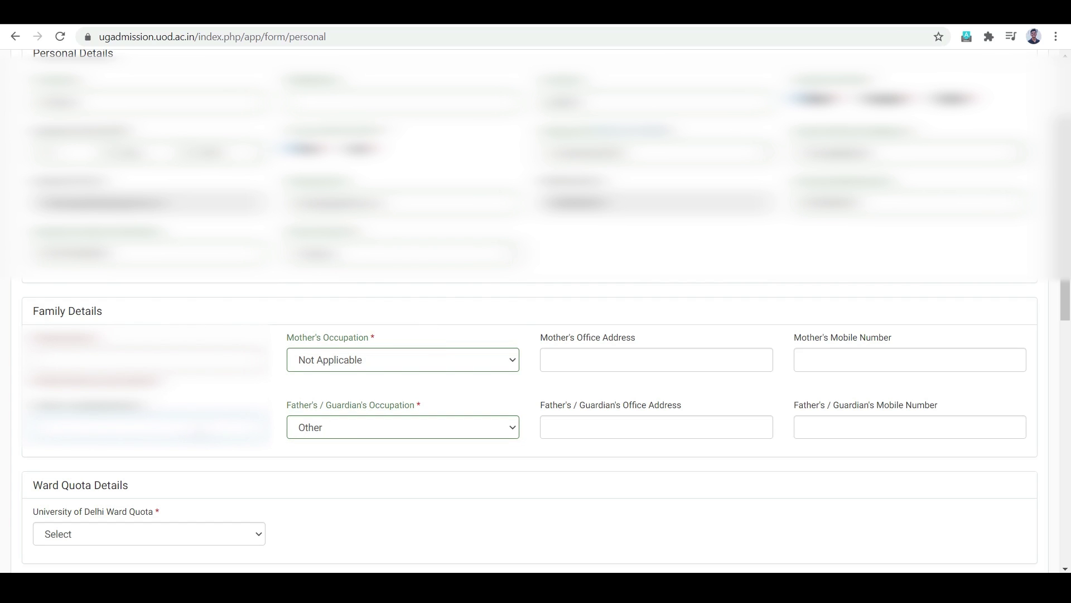
pyautogui.scroll(-1, 618, 462)
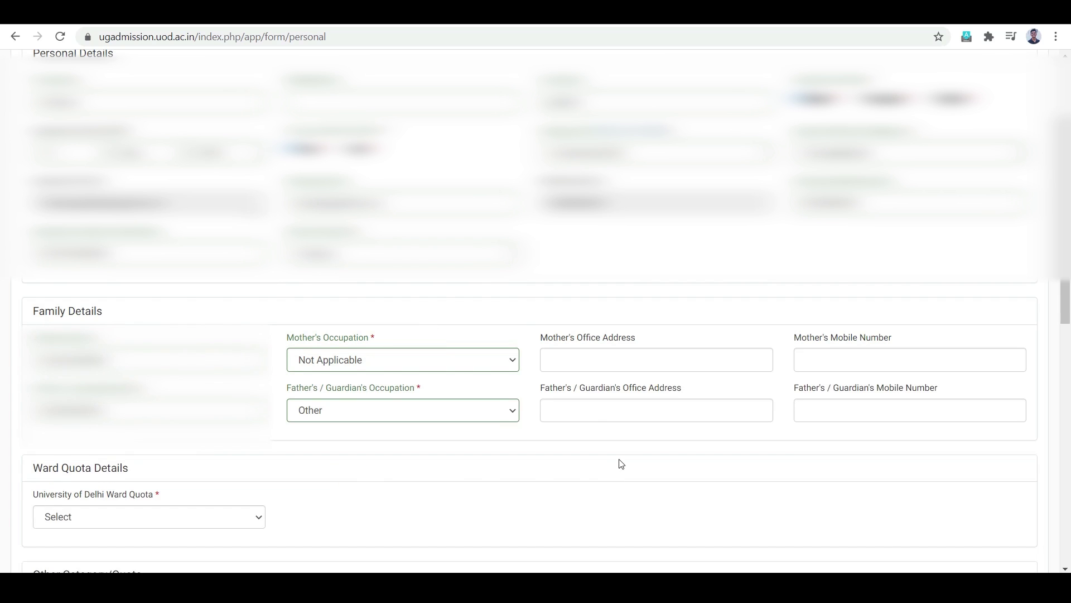
pyautogui.scroll(-2, 619, 464)
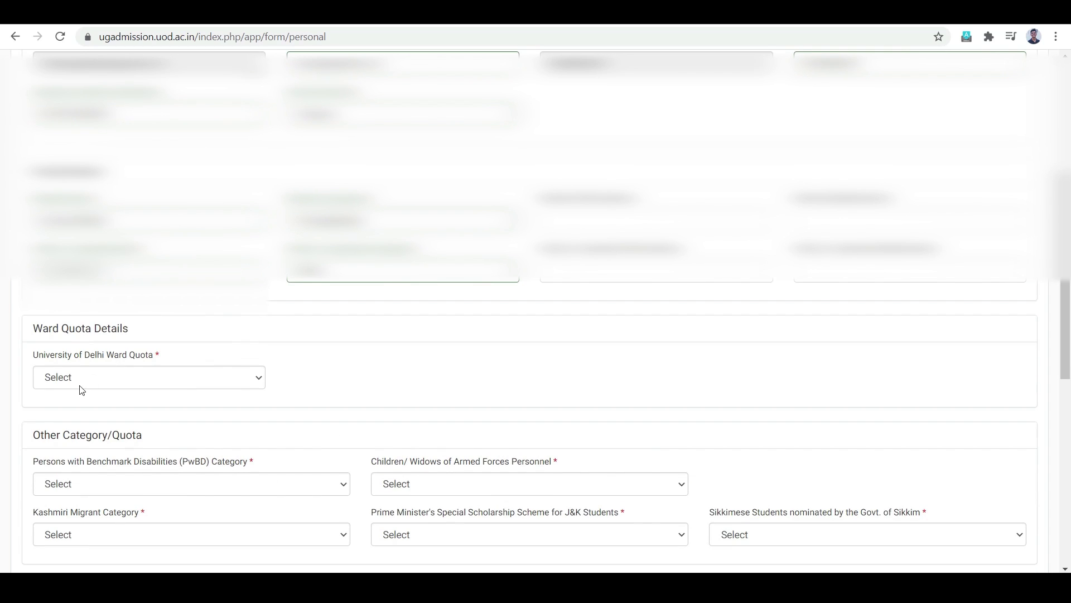
# Step: Set Ward Quota, PwBD and Kashmiri Migrant to Not Applicable
pyautogui.click(245, 381)
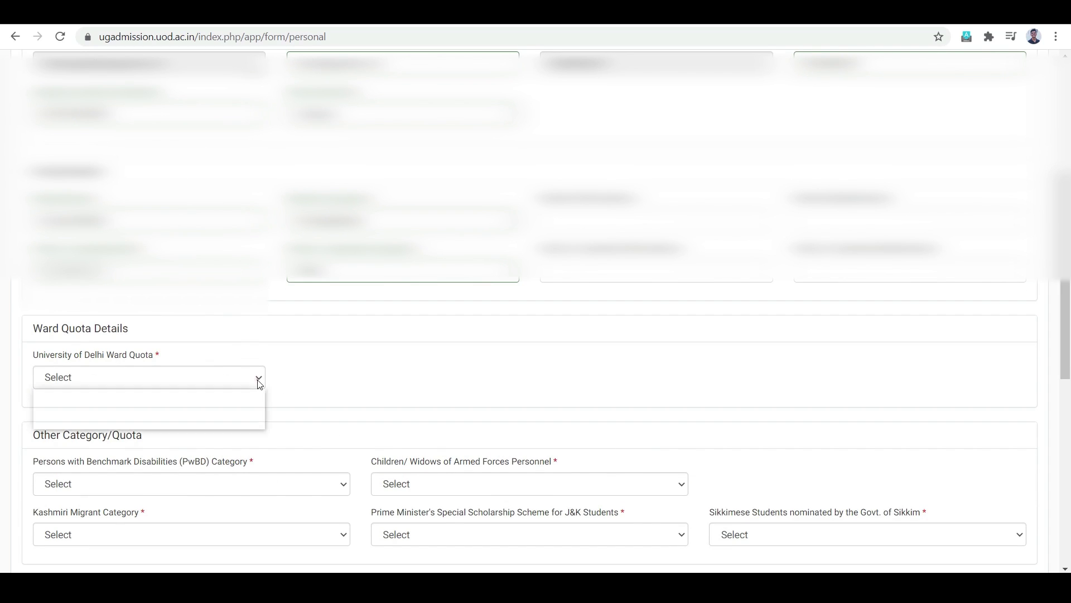
pyautogui.click(241, 409)
pyautogui.scroll(-3, 347, 396)
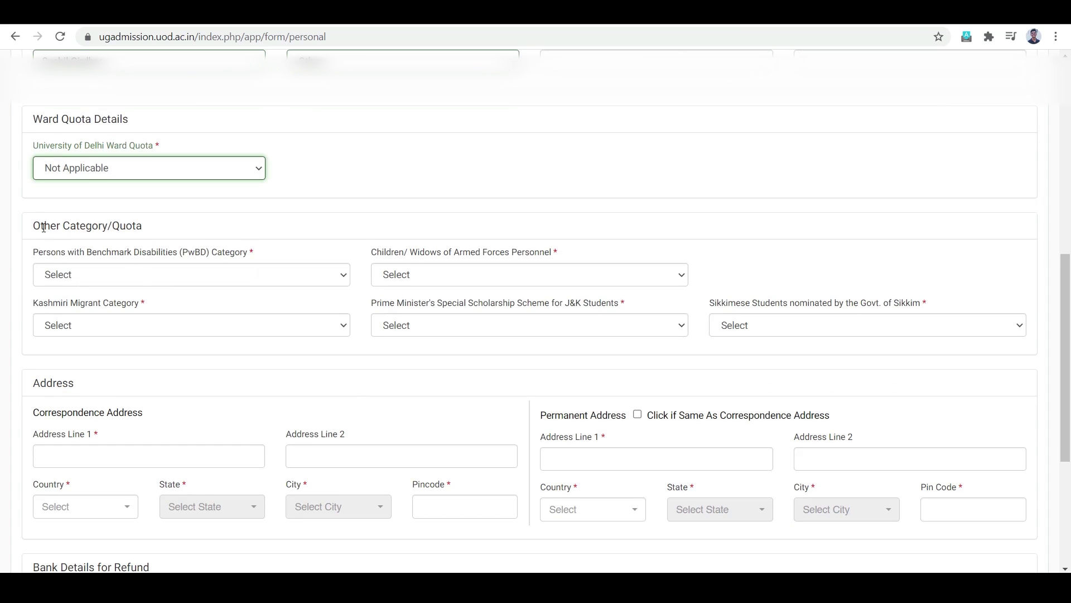
pyautogui.click(232, 272)
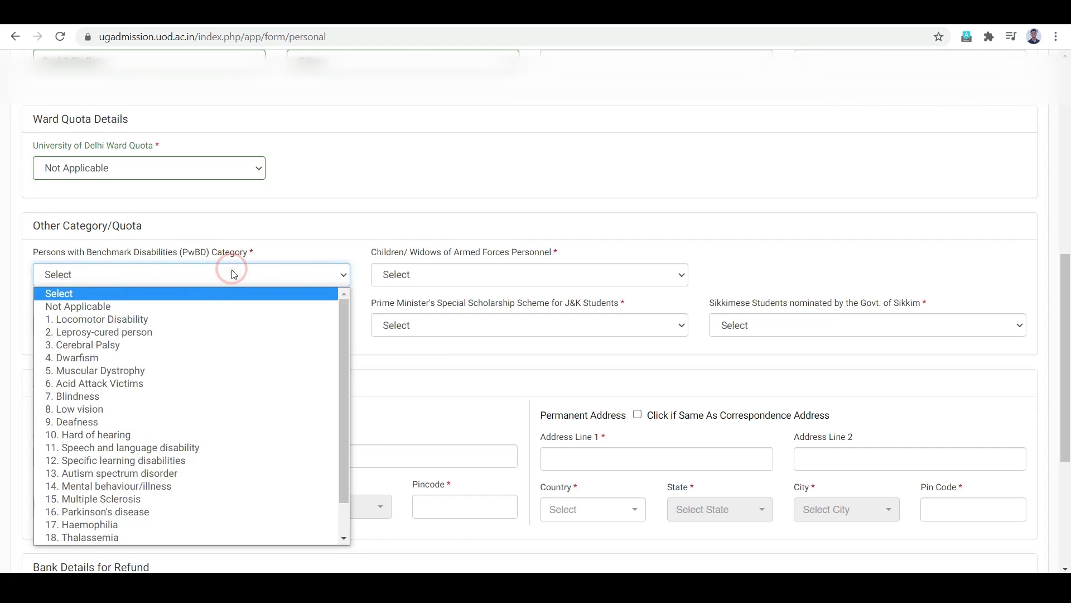
pyautogui.click(202, 307)
pyautogui.click(225, 324)
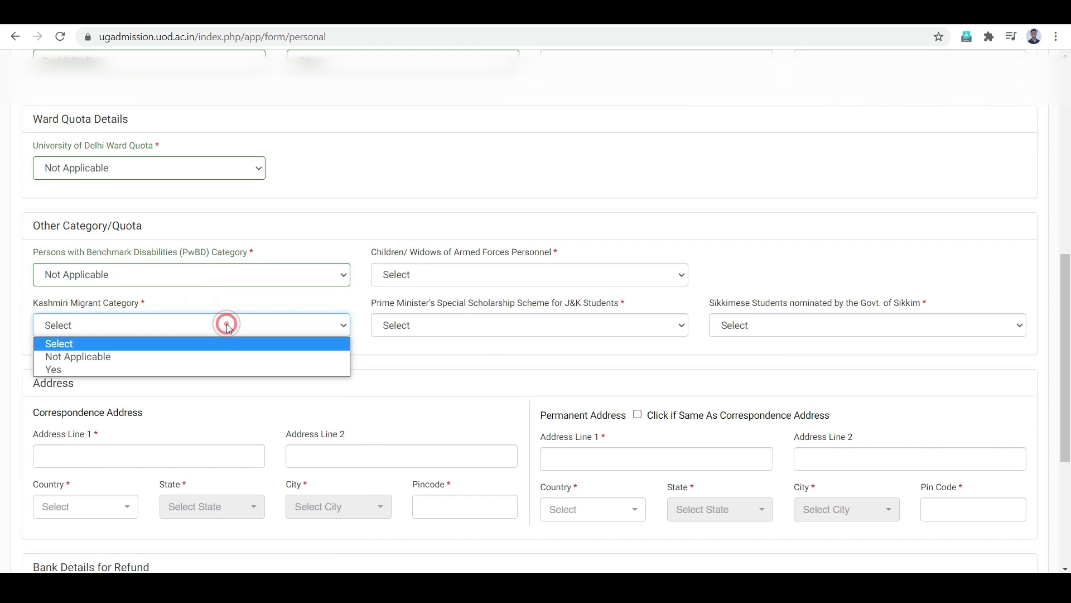
pyautogui.click(229, 353)
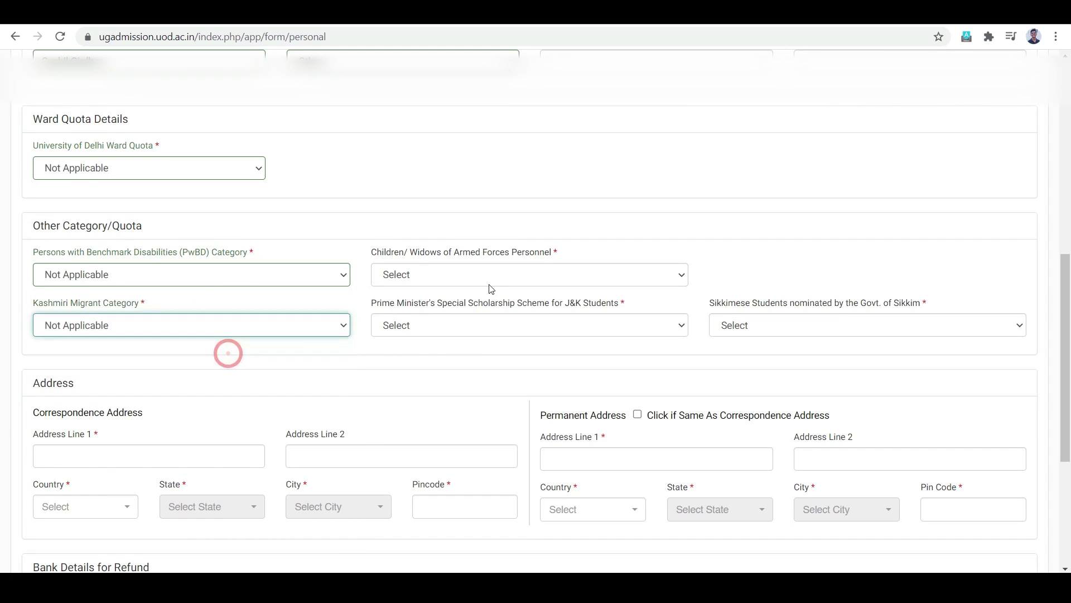
# Step: Set Armed Forces personnel, PM Scholarship and Sikkim nomination to Not Applicable
pyautogui.click(544, 277)
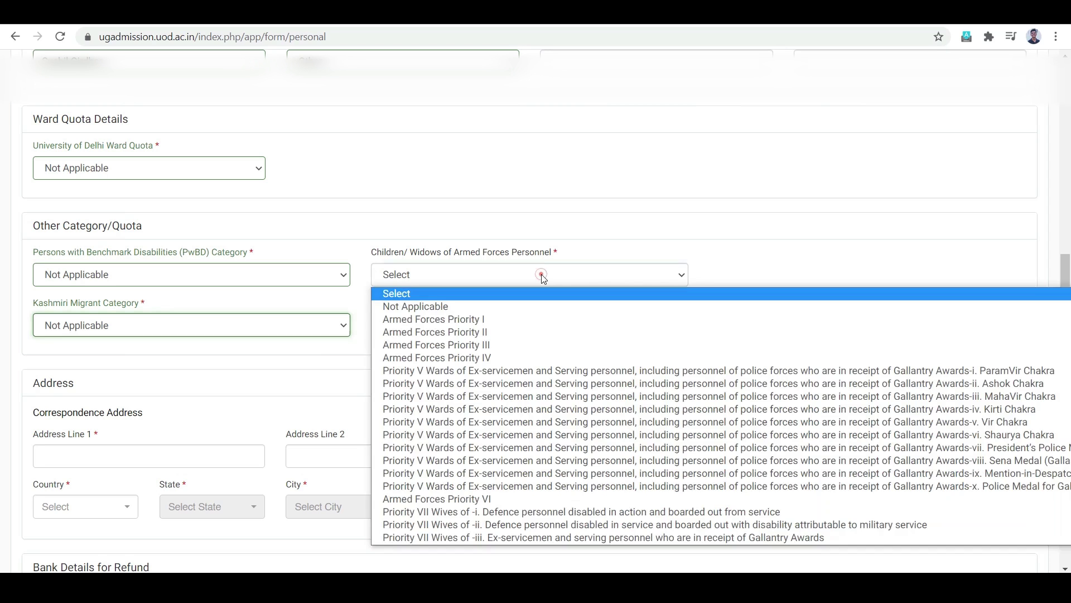
pyautogui.click(530, 304)
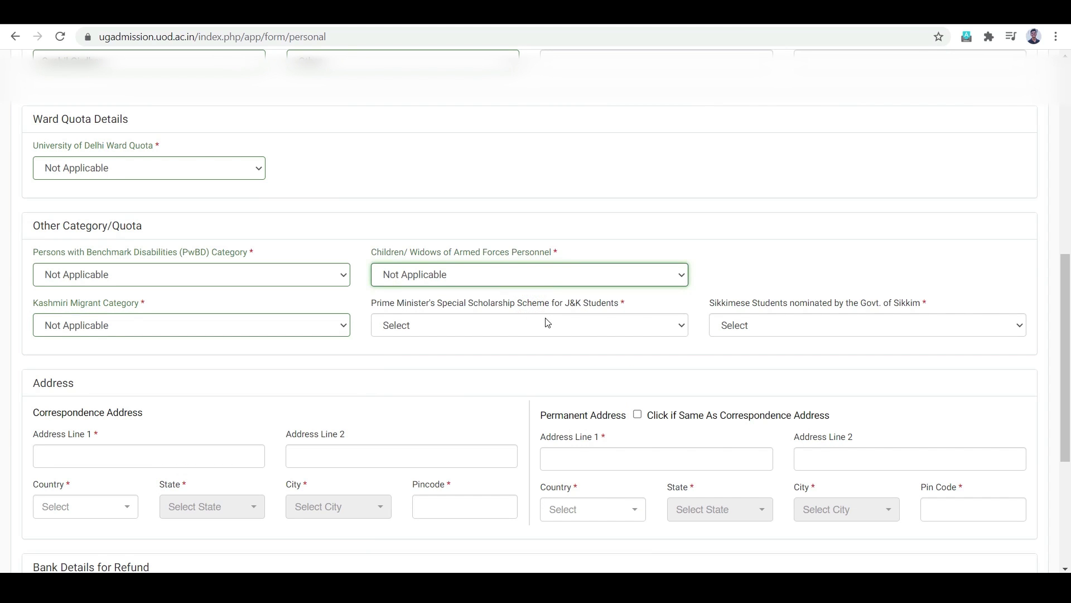
pyautogui.click(547, 322)
pyautogui.click(543, 357)
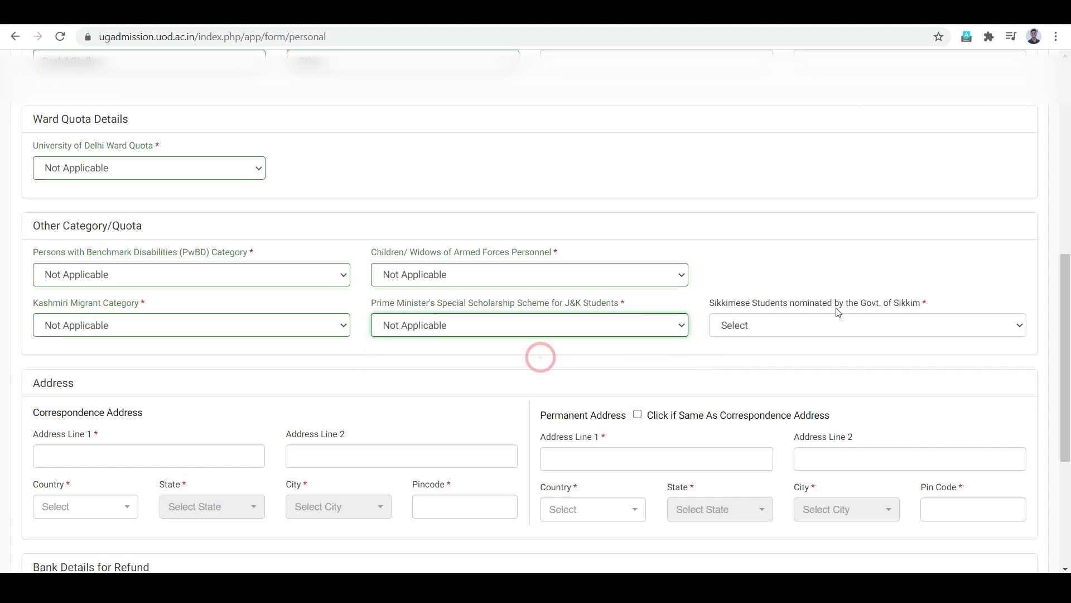
pyautogui.click(831, 324)
pyautogui.click(832, 356)
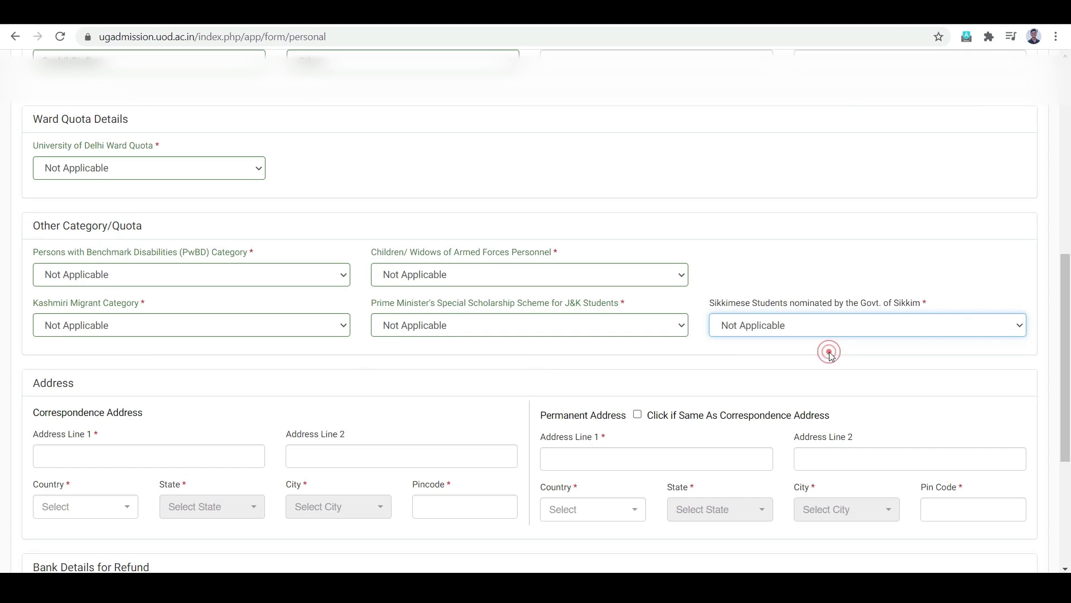
# Step: Fill in the correspondence address lines and set the country to India
pyautogui.scroll(-3, 511, 359)
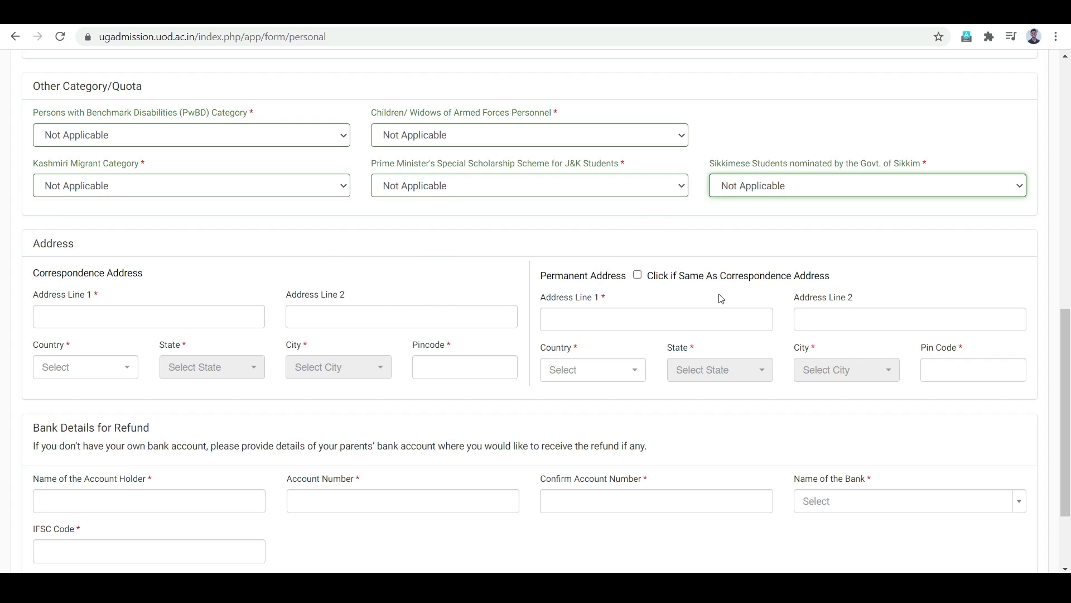
pyautogui.click(174, 324)
pyautogui.click(148, 352)
pyautogui.click(313, 318)
pyautogui.click(148, 317)
pyautogui.click(86, 367)
pyautogui.click(78, 426)
# Step: Choose Haryana and Sirsa, then copy the correspondence address into the permanent address
pyautogui.click(212, 367)
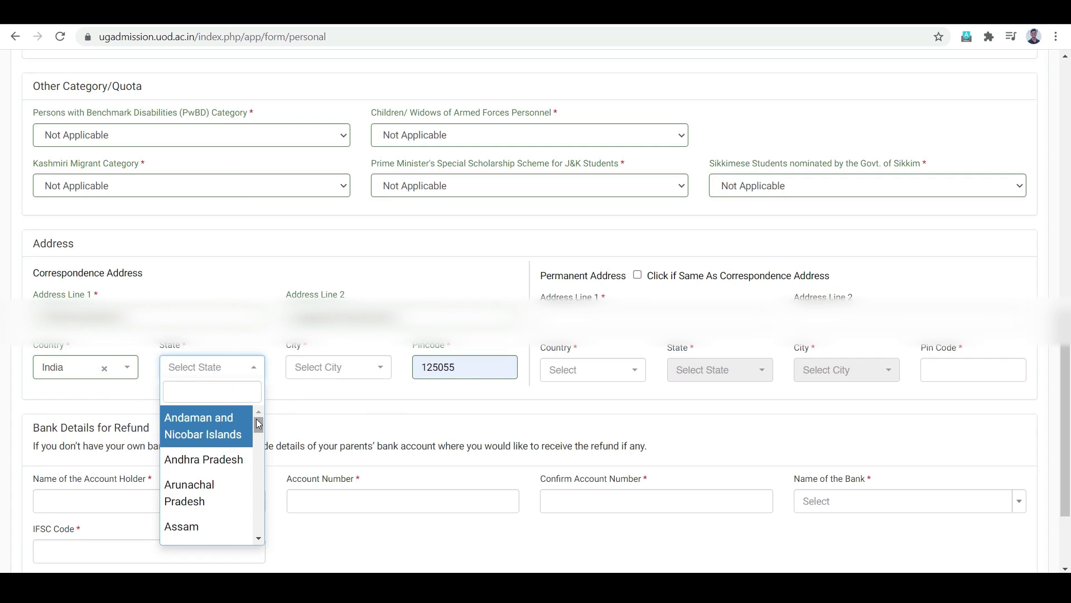
pyautogui.write('har')
pyautogui.click(212, 442)
pyautogui.click(341, 367)
pyautogui.write('sir')
pyautogui.click(349, 419)
pyautogui.click(503, 414)
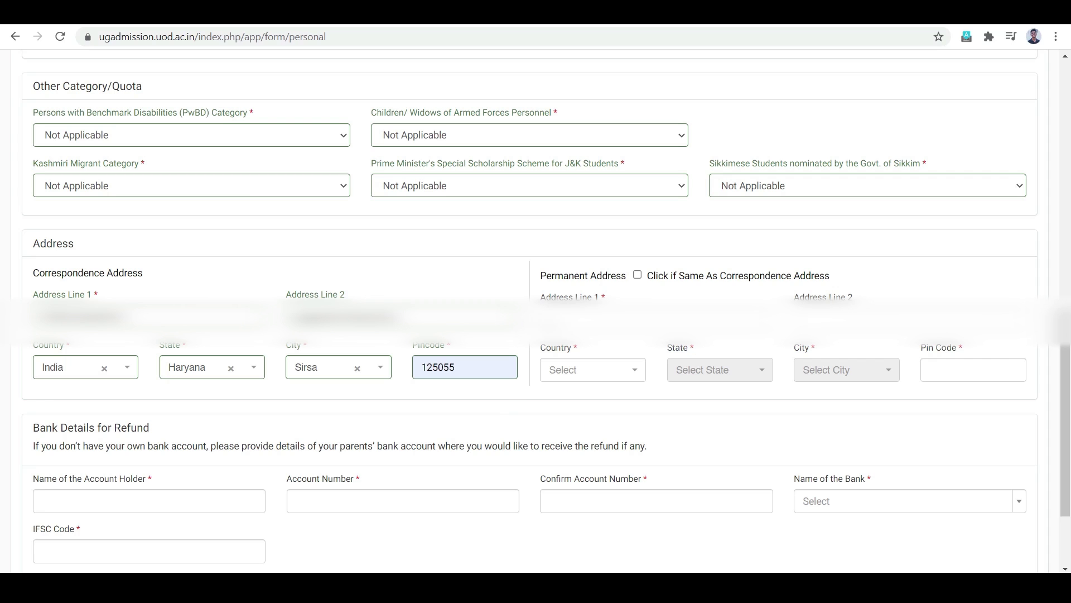
pyautogui.click(638, 275)
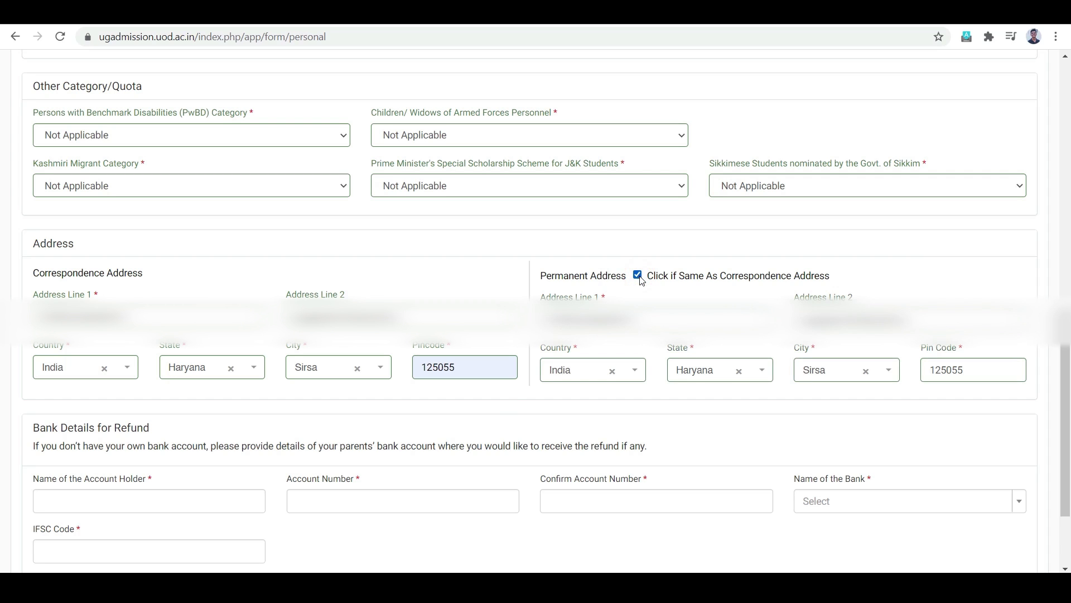
pyautogui.scroll(-3, 155, 346)
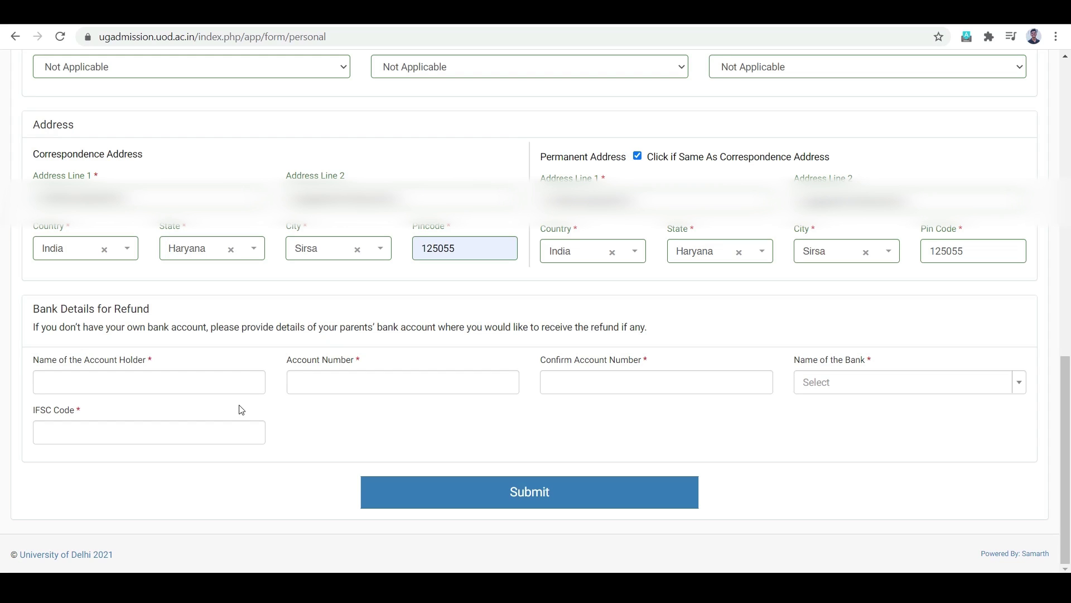
# Step: Enter the refund account holder and bank details, then submit the personal section
pyautogui.click(242, 389)
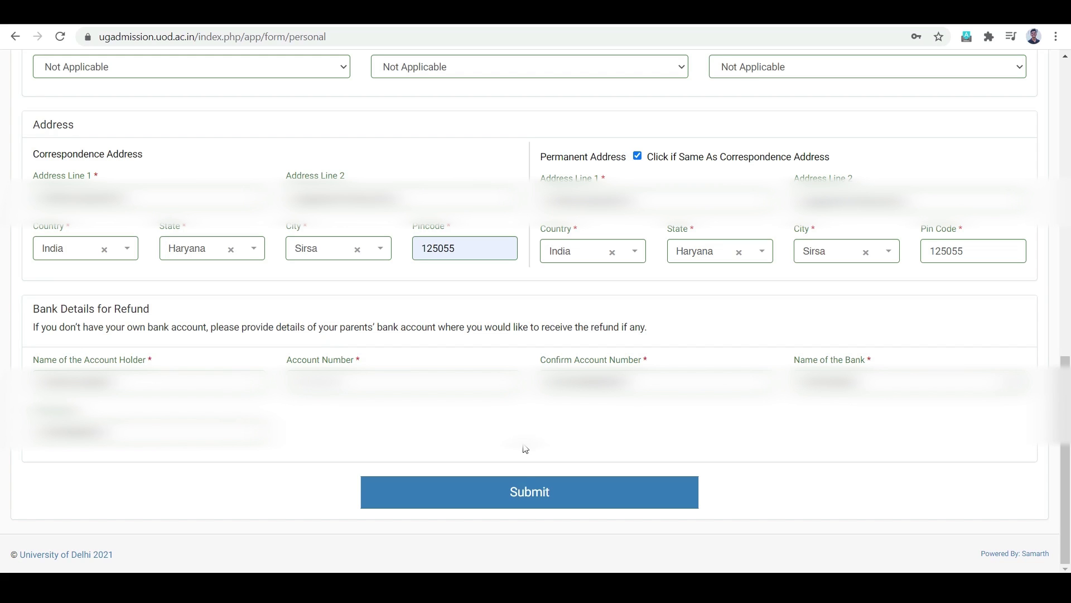
pyautogui.click(524, 493)
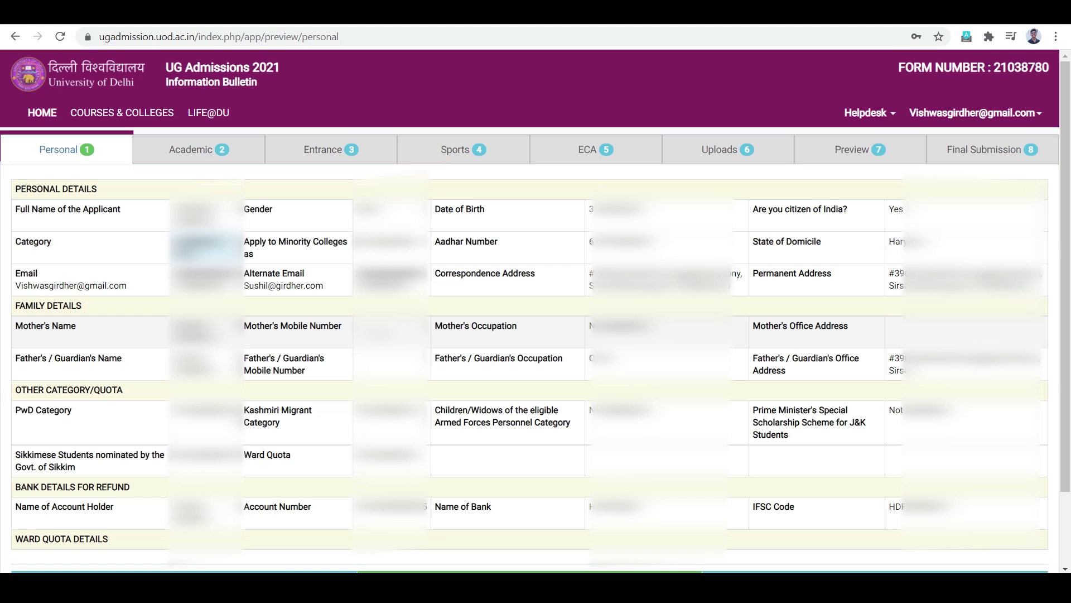
# Step: Scroll to the bottom of the personal details preview and continue to Academic
pyautogui.scroll(-2, 273, 484)
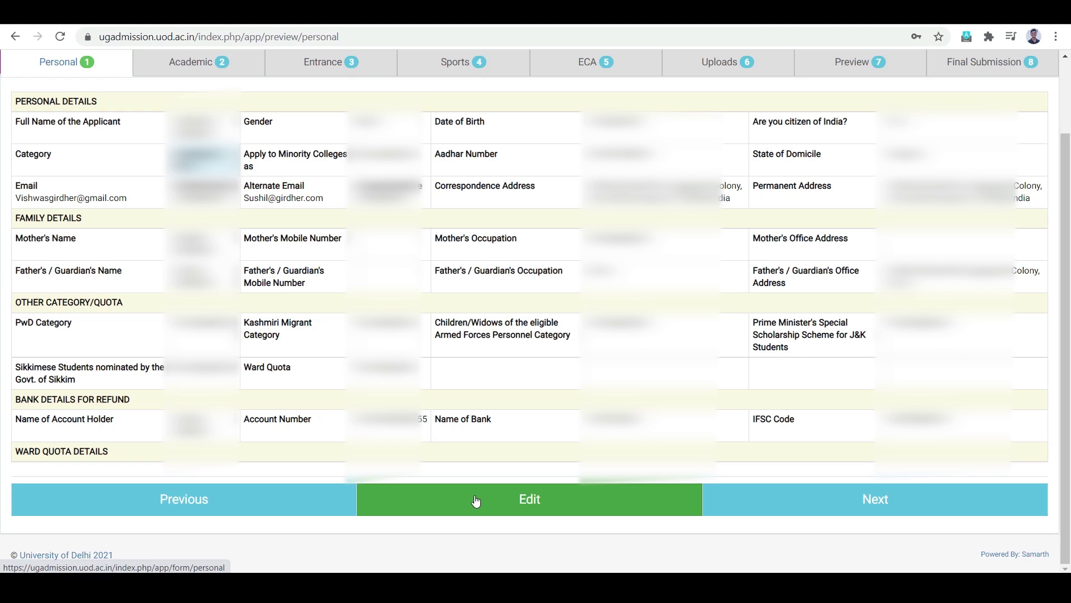
pyautogui.click(746, 501)
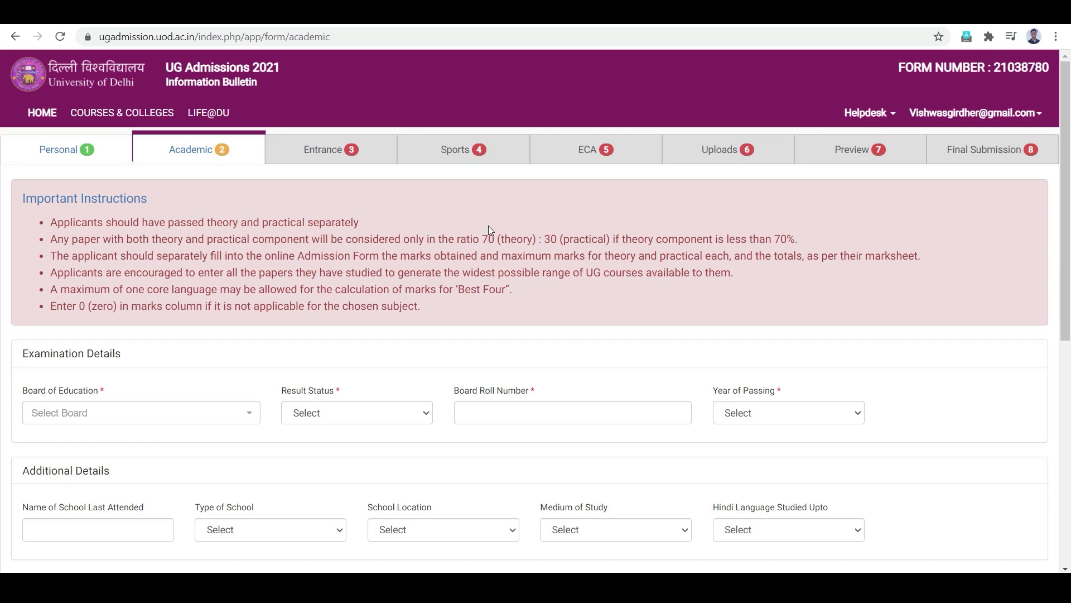
# Step: Set board CBSE, result Passed, the board roll number, and year of passing 2021
pyautogui.click(94, 422)
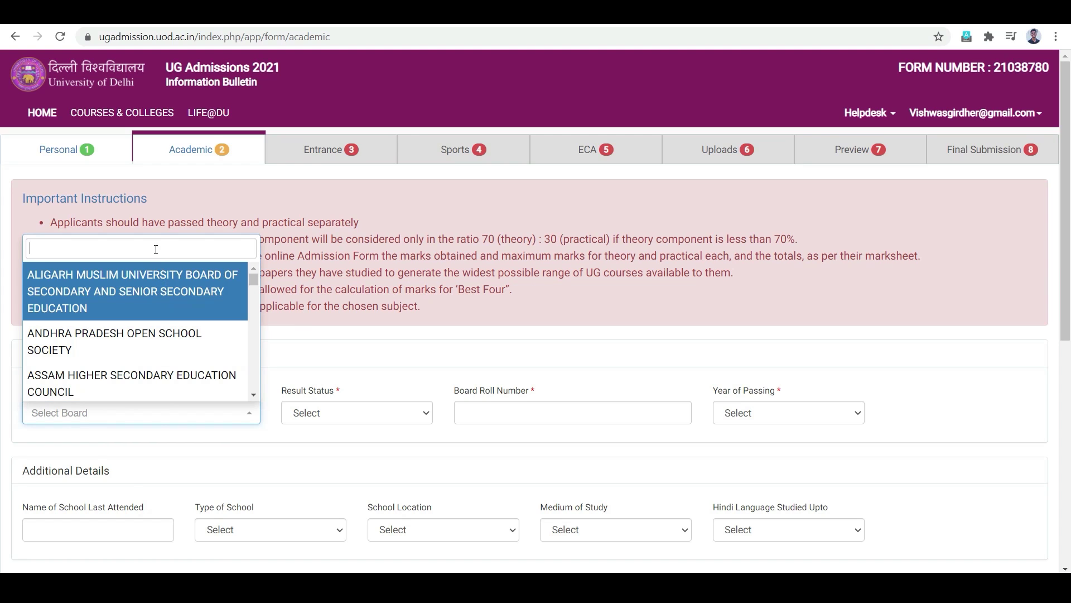
pyautogui.write('CBSE')
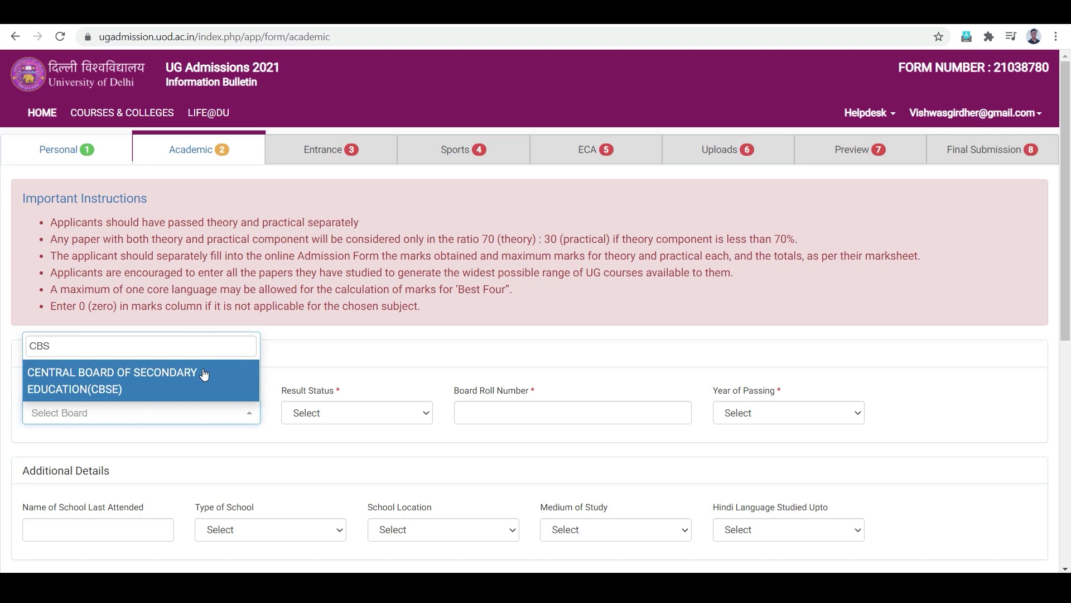
pyautogui.click(202, 370)
pyautogui.click(389, 416)
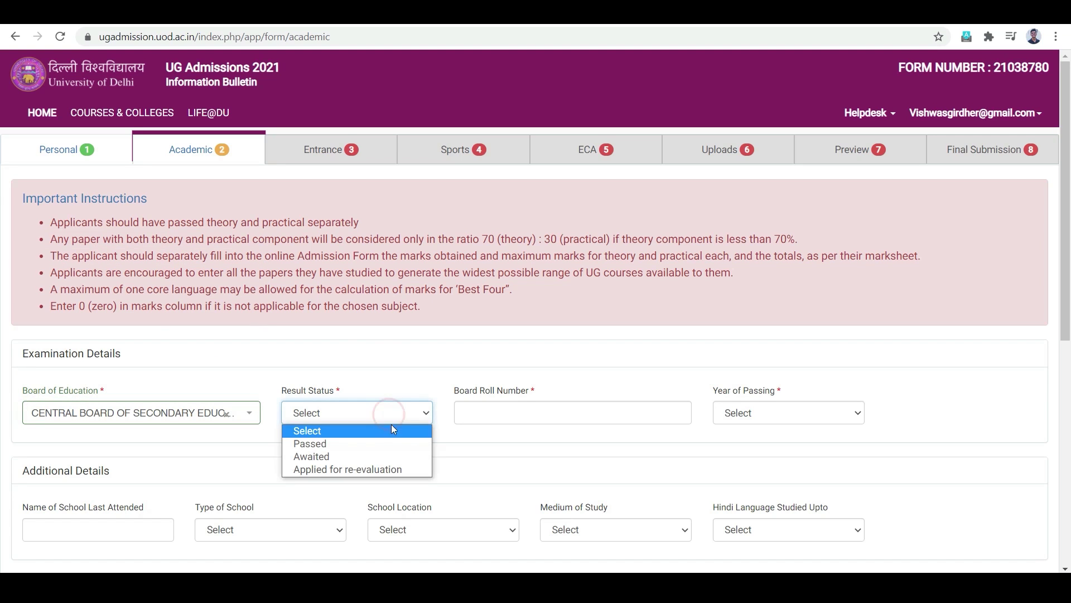
pyautogui.click(393, 447)
pyautogui.click(518, 413)
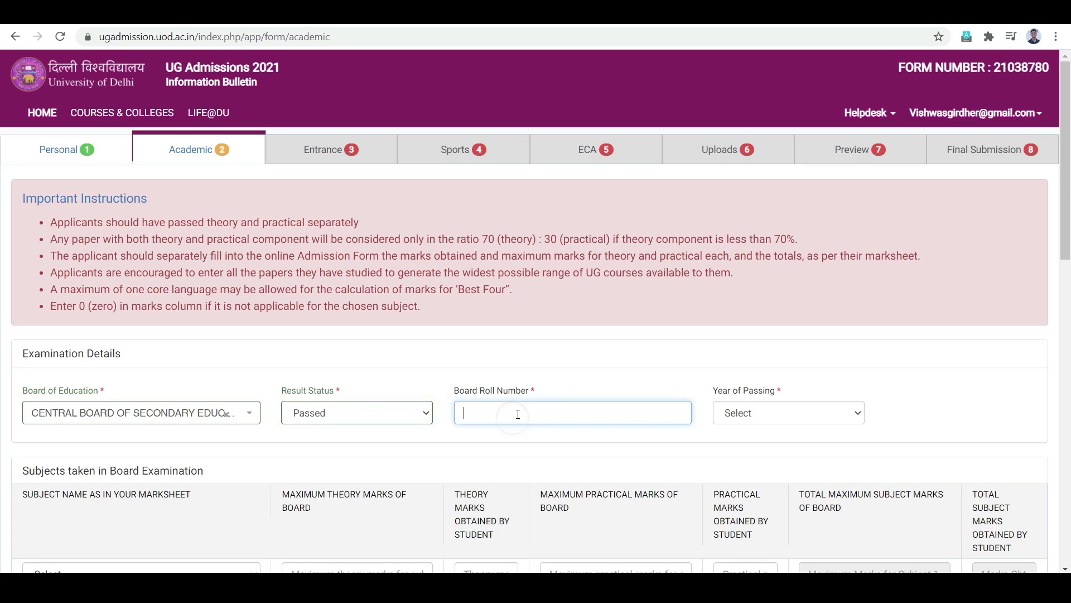
pyautogui.write('12345678978')
pyautogui.click(804, 414)
pyautogui.click(804, 414)
pyautogui.click(804, 414)
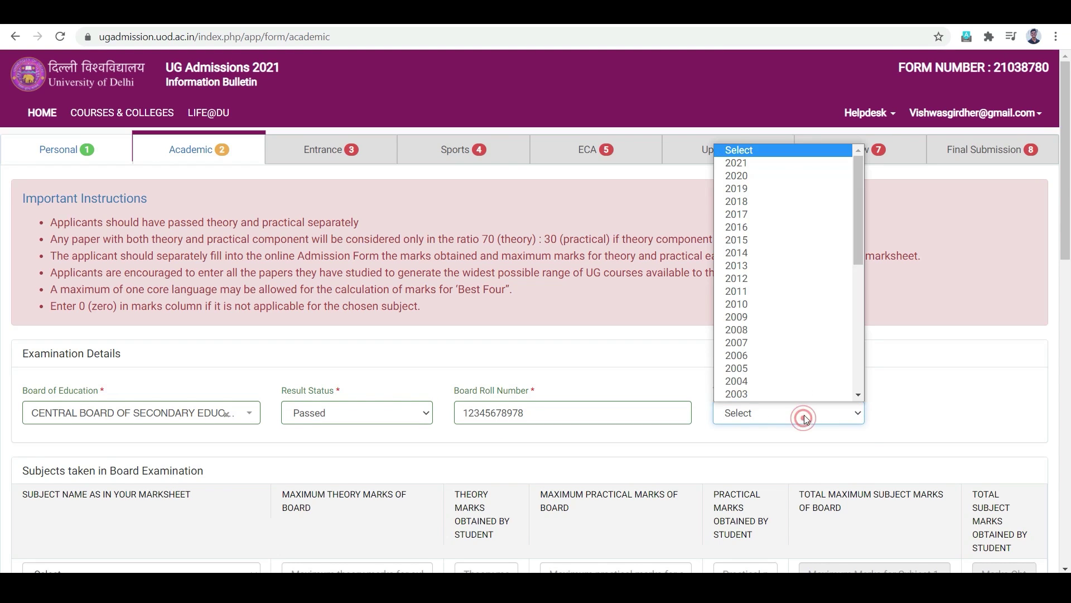
pyautogui.click(775, 161)
pyautogui.scroll(-5, 689, 454)
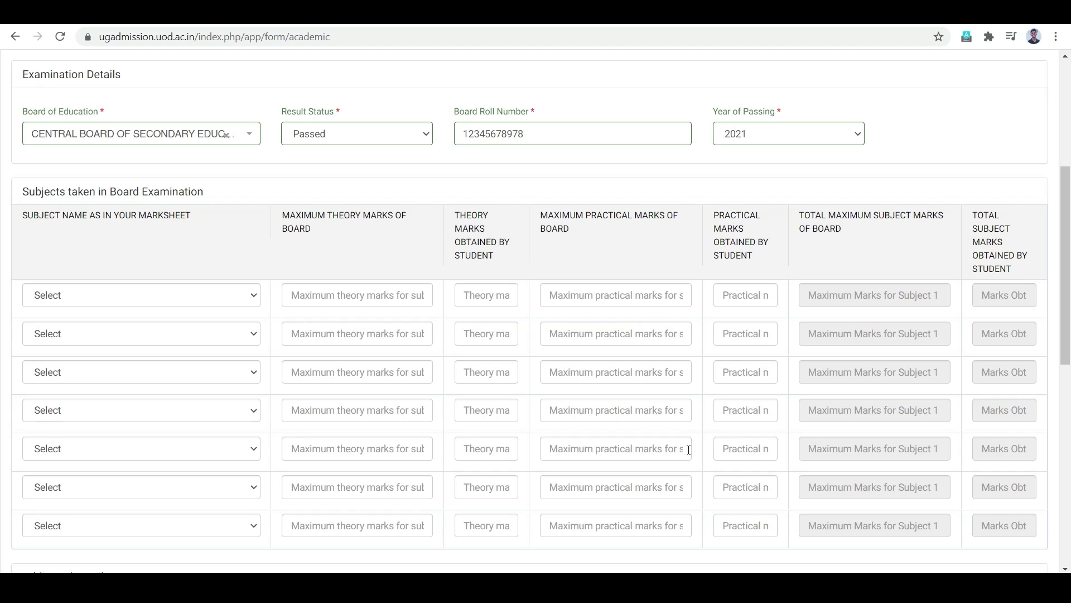
# Step: Pick the six subjects, including Accountancy, Business Studies, Economics, Hindustani Vocal and Mathematics
pyautogui.scroll(-1, 708, 423)
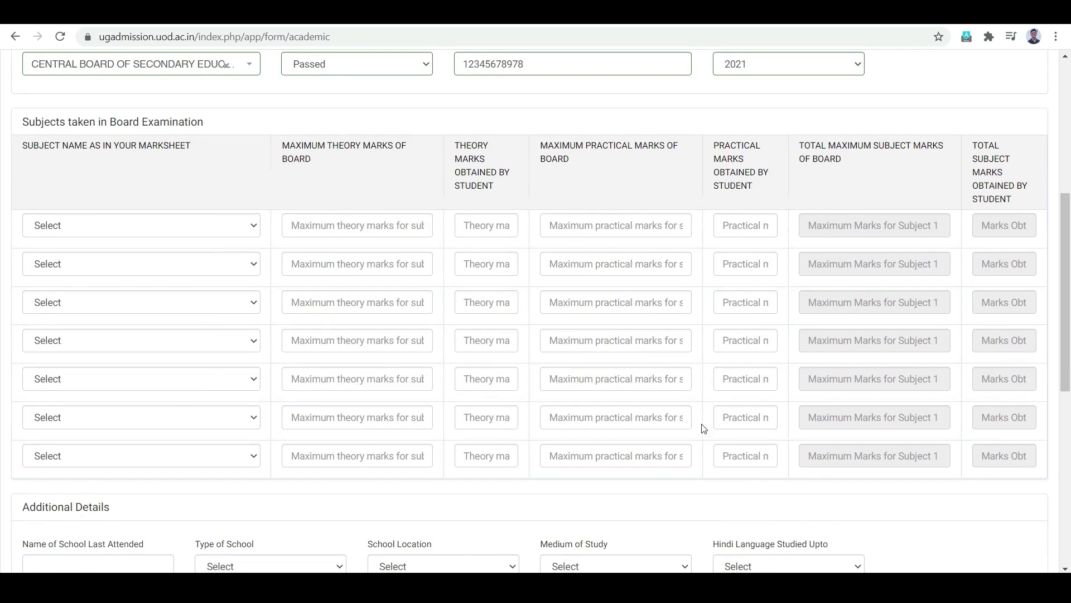
pyautogui.click(222, 228)
pyautogui.click(167, 257)
pyautogui.click(215, 265)
pyautogui.write('busi')
pyautogui.click(168, 302)
pyautogui.click(145, 341)
pyautogui.click(118, 270)
pyautogui.click(111, 376)
# Step: Enter maximum theory marks of 80 and obtained theory marks of 70, 75, 75 and 79
pyautogui.click(357, 225)
pyautogui.write('80')
pyautogui.click(390, 417)
pyautogui.write('80')
pyautogui.click(494, 380)
pyautogui.write('70')
pyautogui.doubleClick(470, 417)
pyautogui.write('75')
pyautogui.doubleClick(469, 341)
pyautogui.write('75')
pyautogui.doubleClick(470, 302)
pyautogui.write('79')
pyautogui.doubleClick(470, 264)
pyautogui.doubleClick(469, 226)
pyautogui.write('79')
pyautogui.click(502, 494)
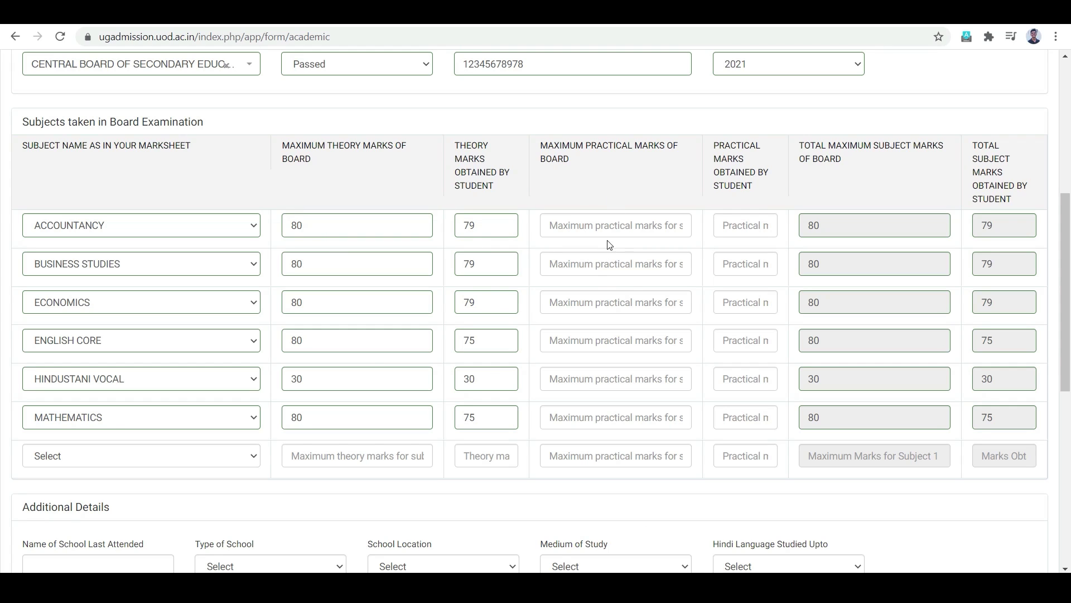
# Step: Enter maximum practical marks of 20 per subject, 70 for Hindustani Vocal
pyautogui.click(608, 225)
pyautogui.write('20')
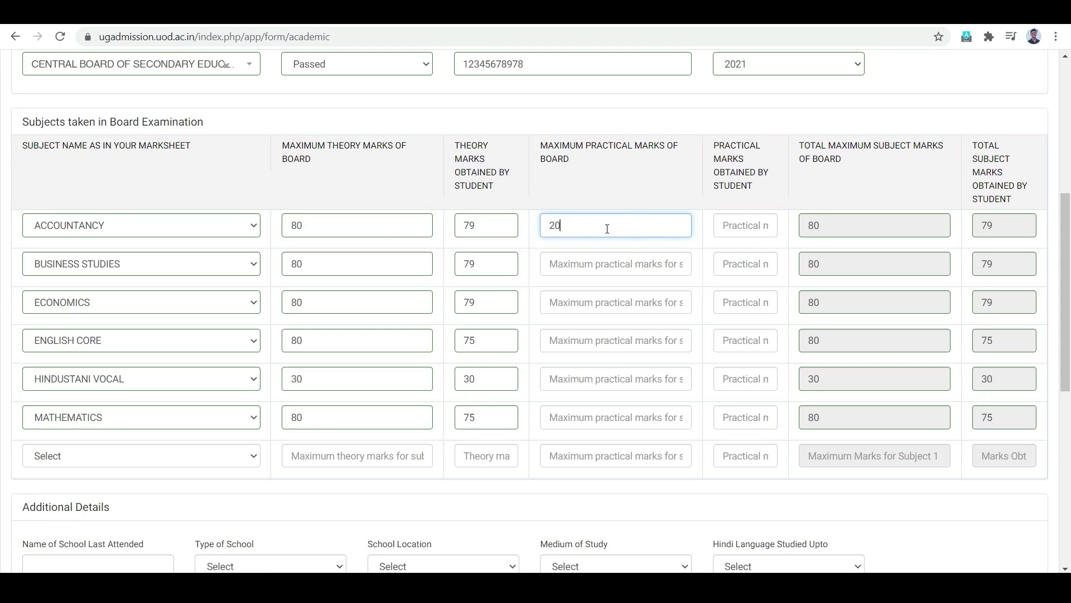
pyautogui.click(628, 258)
pyautogui.write('20')
pyautogui.click(621, 302)
pyautogui.write('20')
pyautogui.click(574, 342)
pyautogui.write('20')
pyautogui.click(580, 379)
pyautogui.write('70')
pyautogui.click(586, 413)
# Step: Enter obtained practical marks of 20 per subject, 70 for Hindustani Vocal
pyautogui.write('20')
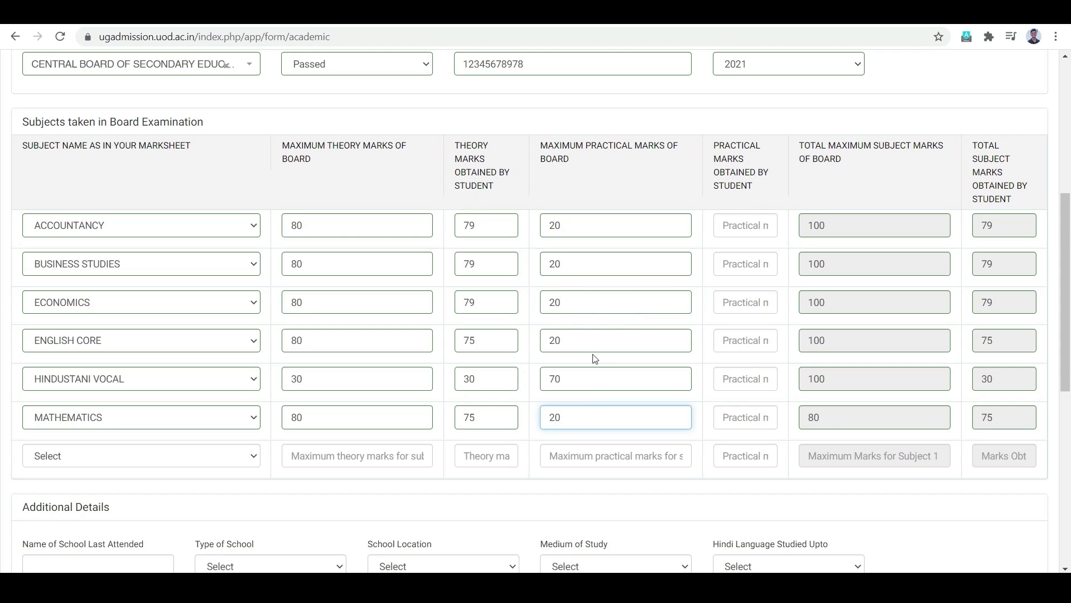
pyautogui.click(744, 226)
pyautogui.write('20')
pyautogui.click(746, 264)
pyautogui.write('20')
pyautogui.click(748, 302)
pyautogui.write('20')
pyautogui.click(753, 343)
pyautogui.write('20')
pyautogui.click(751, 378)
pyautogui.write('70')
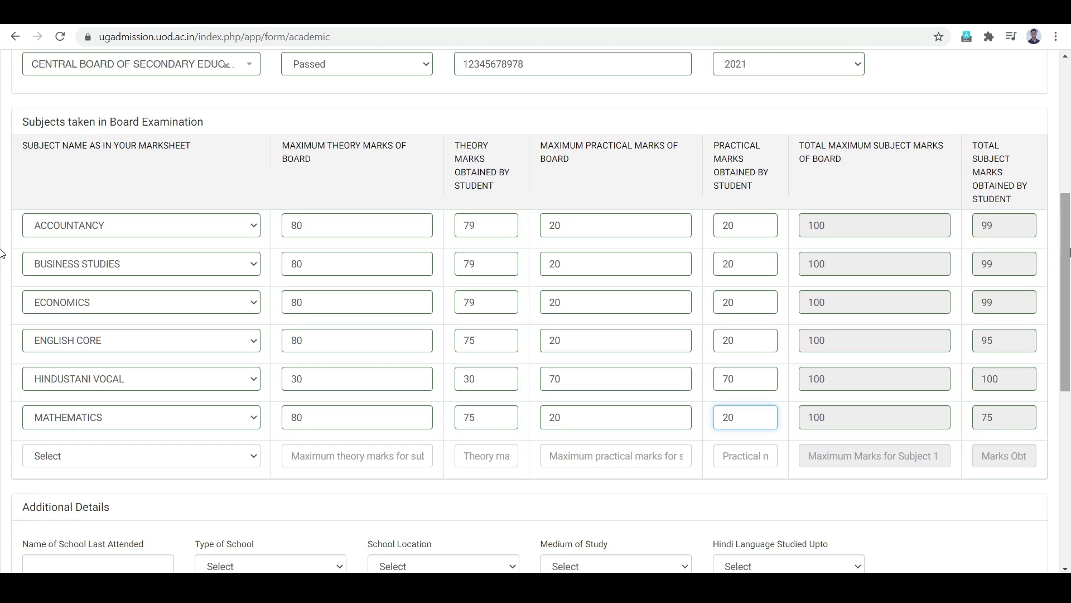
pyautogui.scroll(-4, 1008, 246)
# Step: Record Satluj Public School as Private, location Other, English medium, Hindi up to Class X
pyautogui.click(133, 362)
pyautogui.write('S')
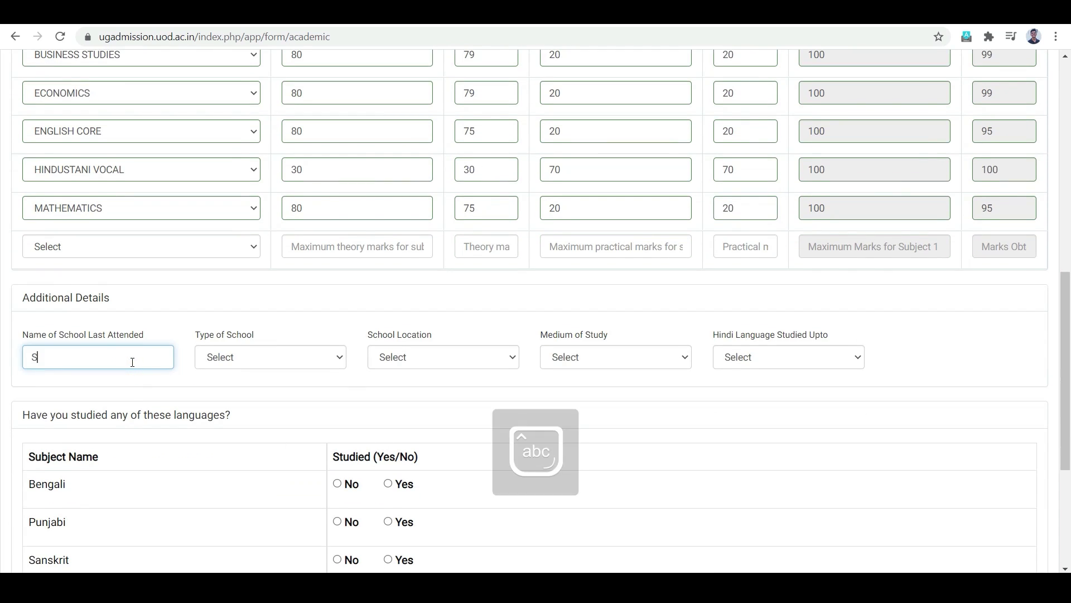
pyautogui.write('atluj Public School')
pyautogui.click(246, 357)
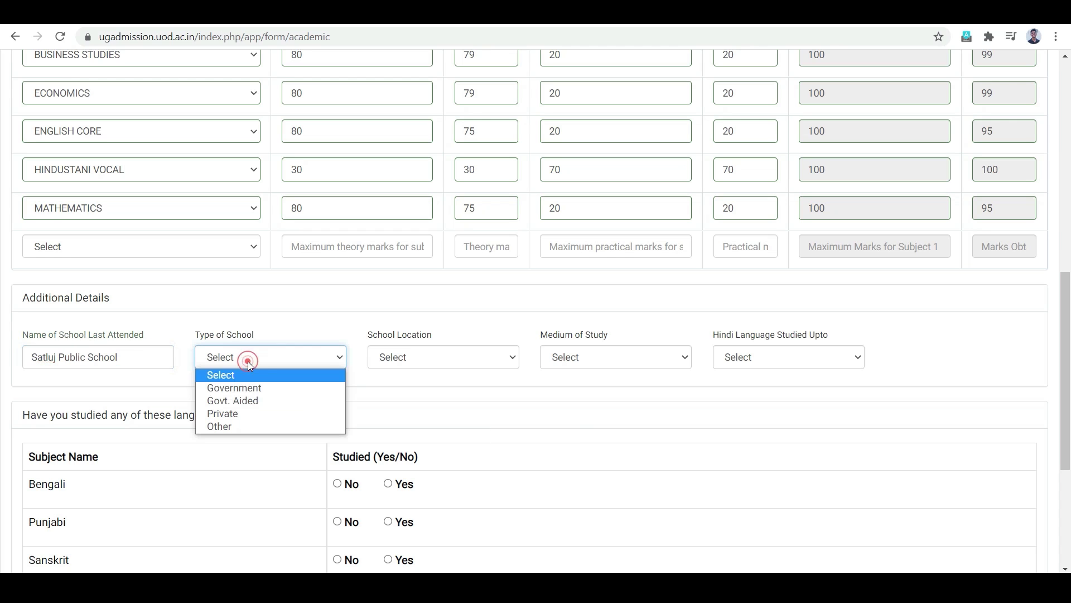
pyautogui.click(264, 409)
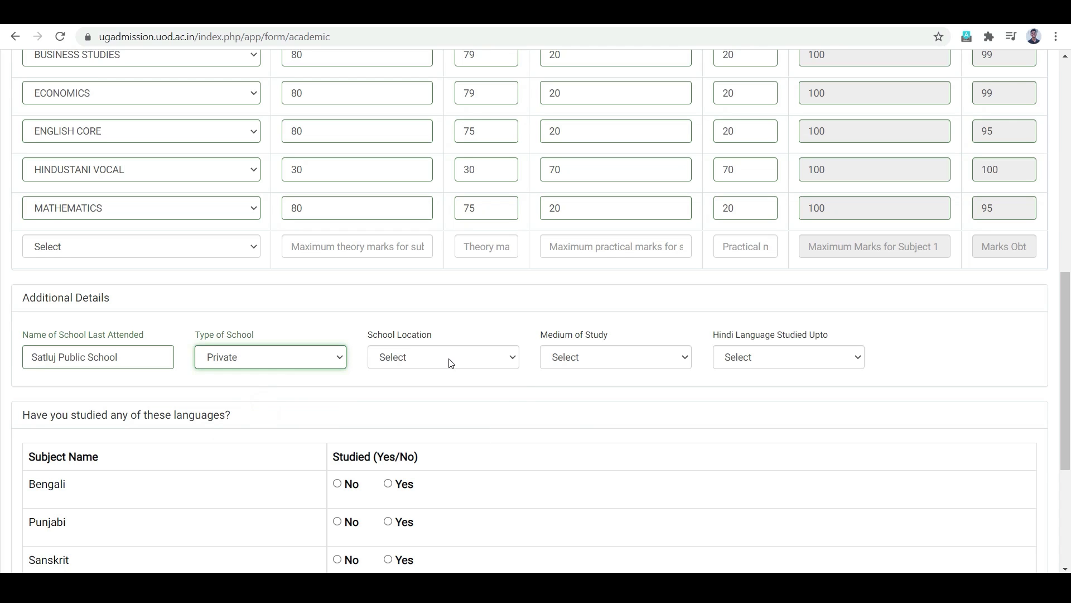
pyautogui.click(448, 357)
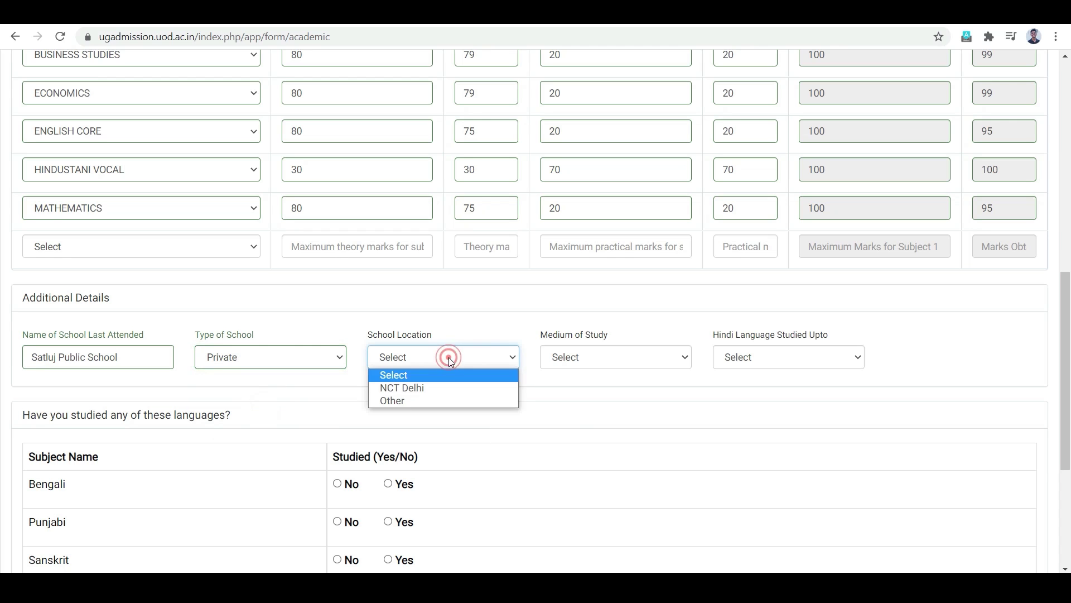
pyautogui.click(440, 400)
pyautogui.click(621, 356)
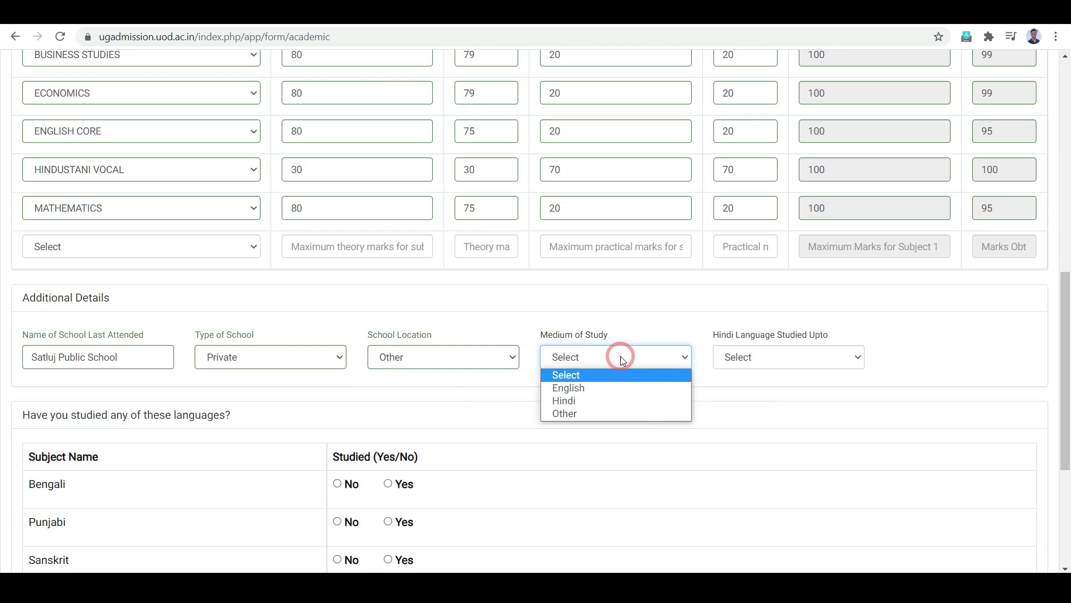
pyautogui.click(612, 387)
pyautogui.click(777, 365)
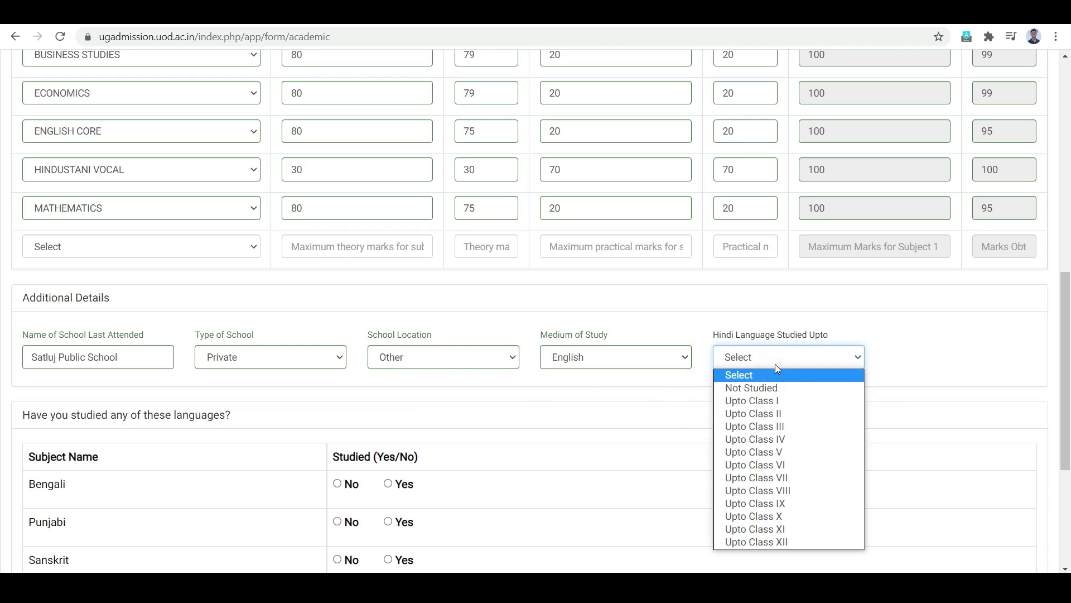
pyautogui.click(741, 516)
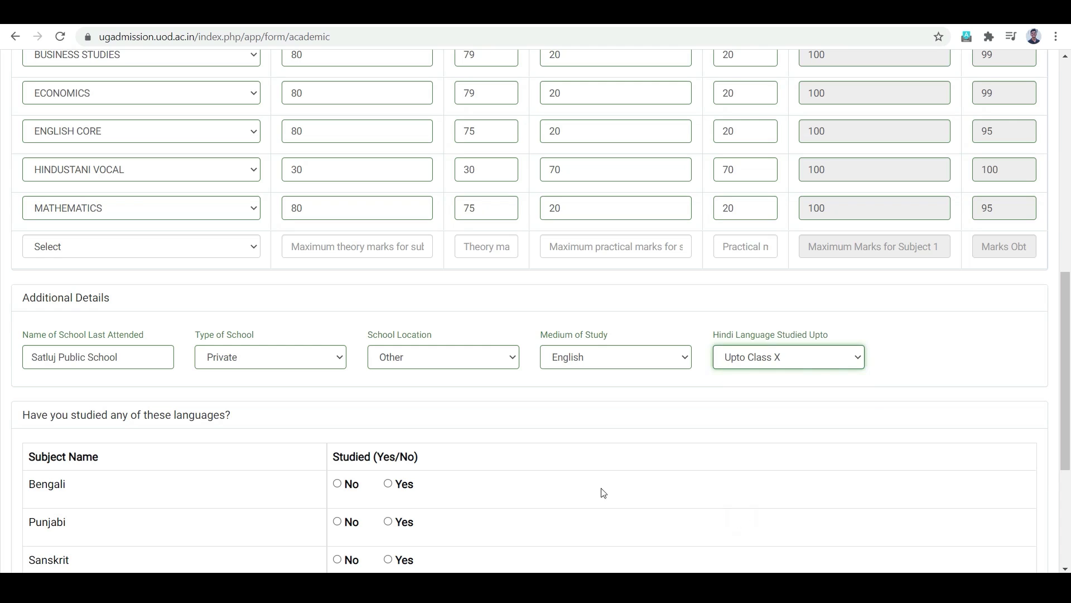
# Step: Mark Bengali, Punjabi, Sanskrit, Urdu, Arabic and Persian as not studied, then submit
pyautogui.scroll(-3, 510, 430)
pyautogui.scroll(-1, 144, 324)
pyautogui.scroll(-2, 144, 324)
pyautogui.click(337, 236)
pyautogui.click(337, 274)
pyautogui.click(337, 312)
pyautogui.click(346, 423)
pyautogui.click(337, 388)
pyautogui.click(335, 348)
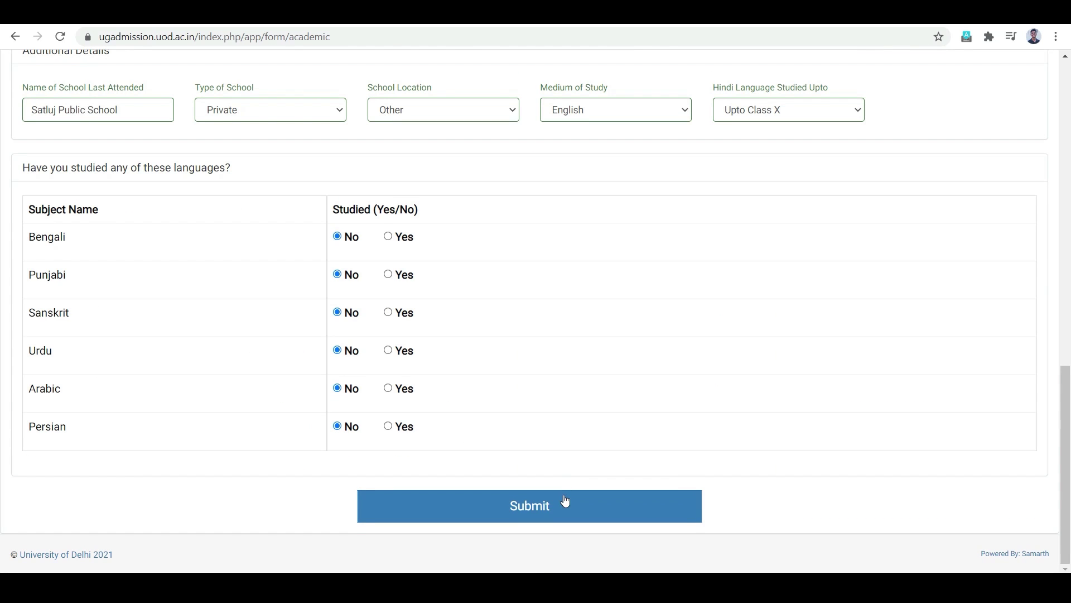
pyautogui.click(565, 500)
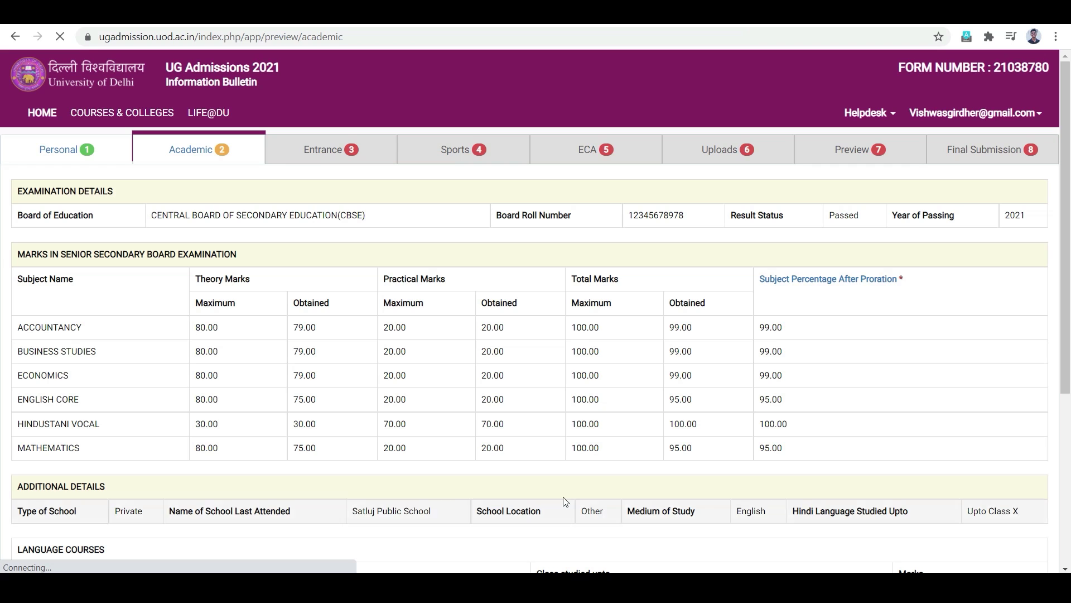
# Step: Look over the academic details preview, then continue to the Entrance section form
pyautogui.scroll(-2, 762, 392)
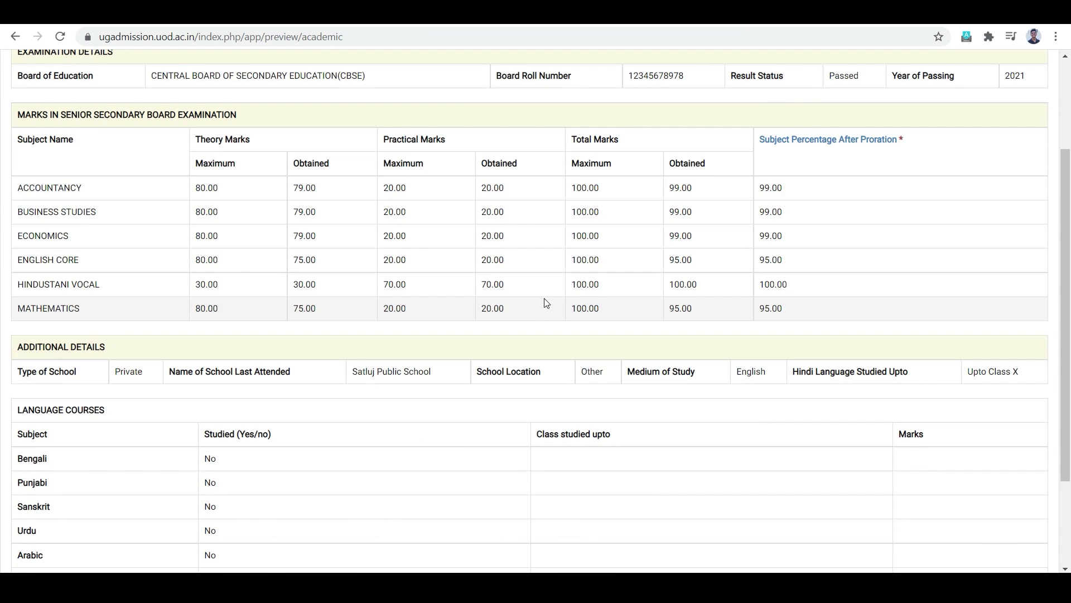
pyautogui.scroll(-2, 564, 313)
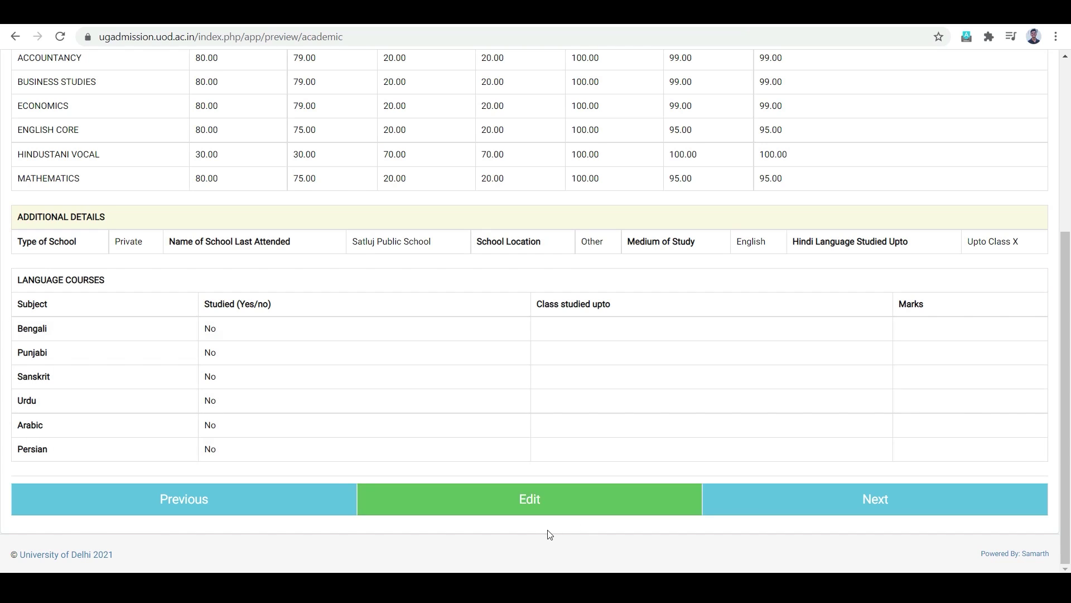
pyautogui.click(877, 504)
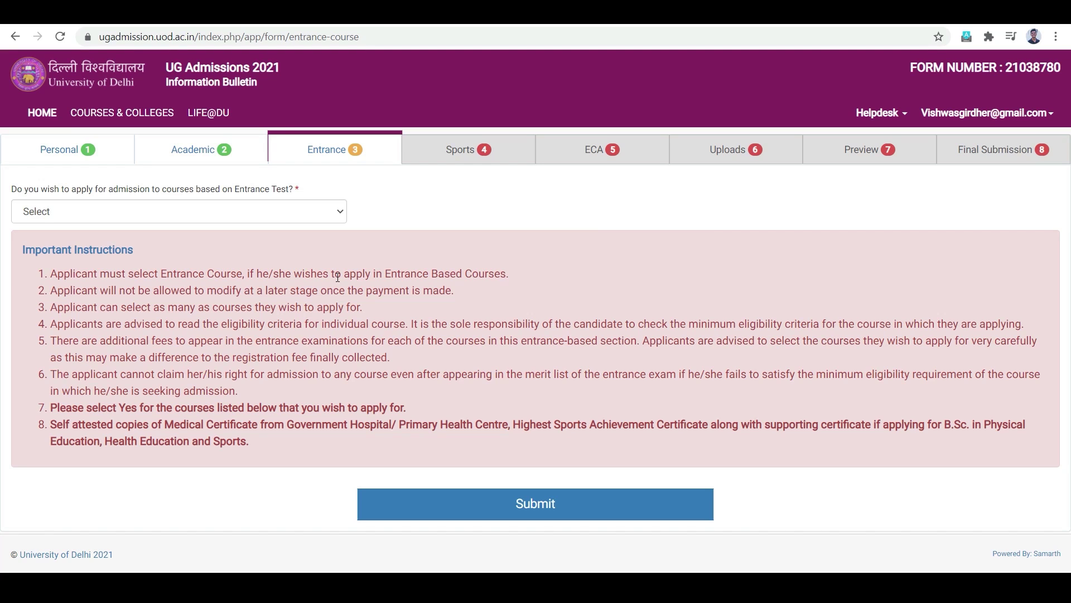
# Step: Answer Yes to the entrance-test question and browse the listed entrance-based courses
pyautogui.click(203, 215)
pyautogui.click(189, 250)
pyautogui.scroll(-5, 189, 250)
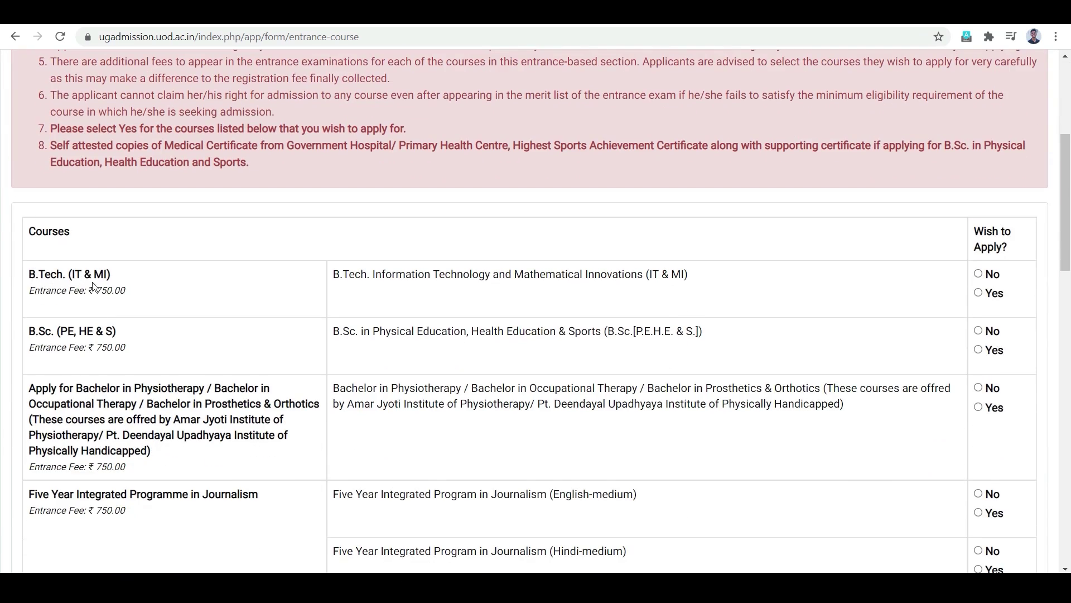
pyautogui.scroll(-1, 96, 413)
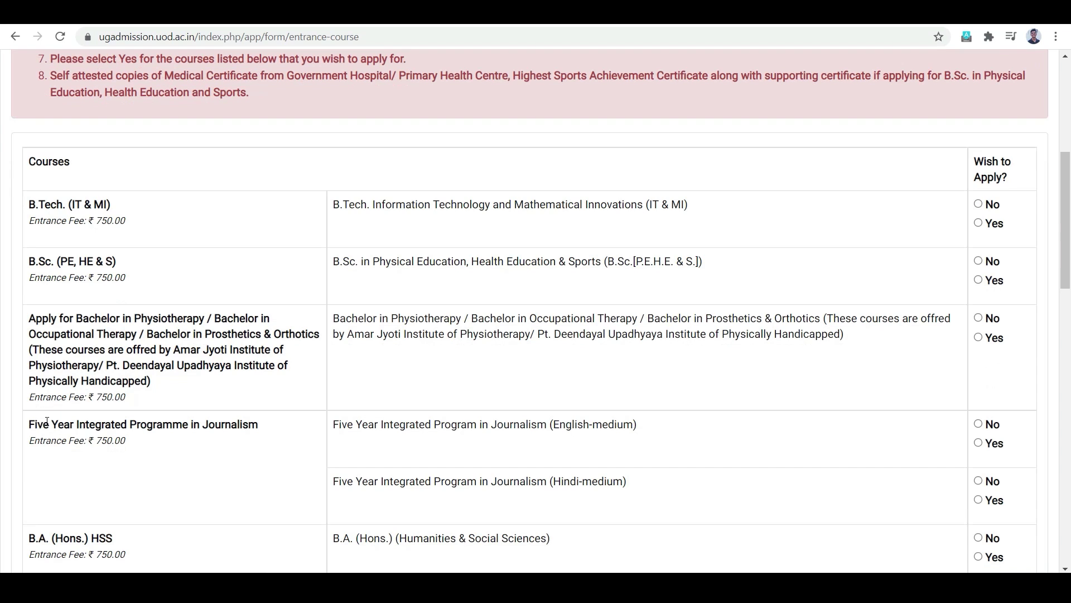
pyautogui.scroll(-2, 192, 422)
pyautogui.scroll(-1, 145, 457)
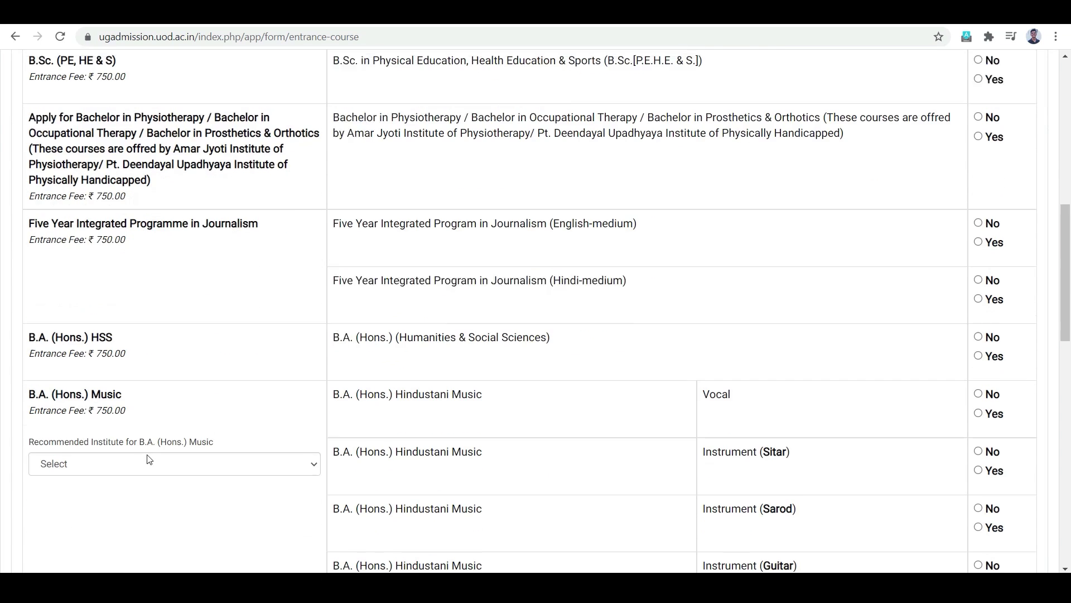
pyautogui.scroll(1, 168, 299)
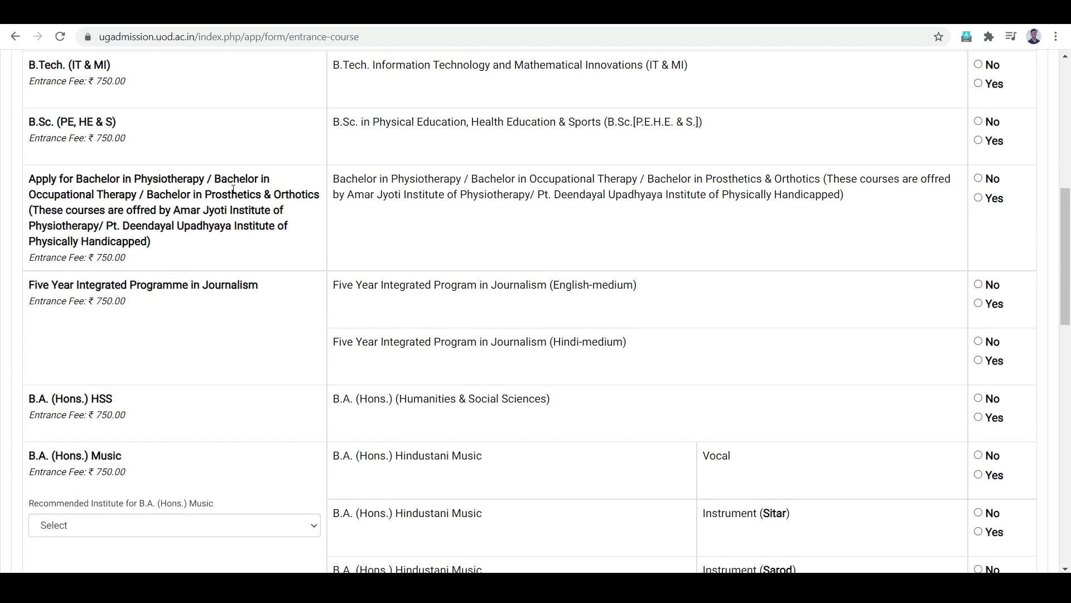
pyautogui.scroll(5, 770, 304)
pyautogui.scroll(-7, 952, 337)
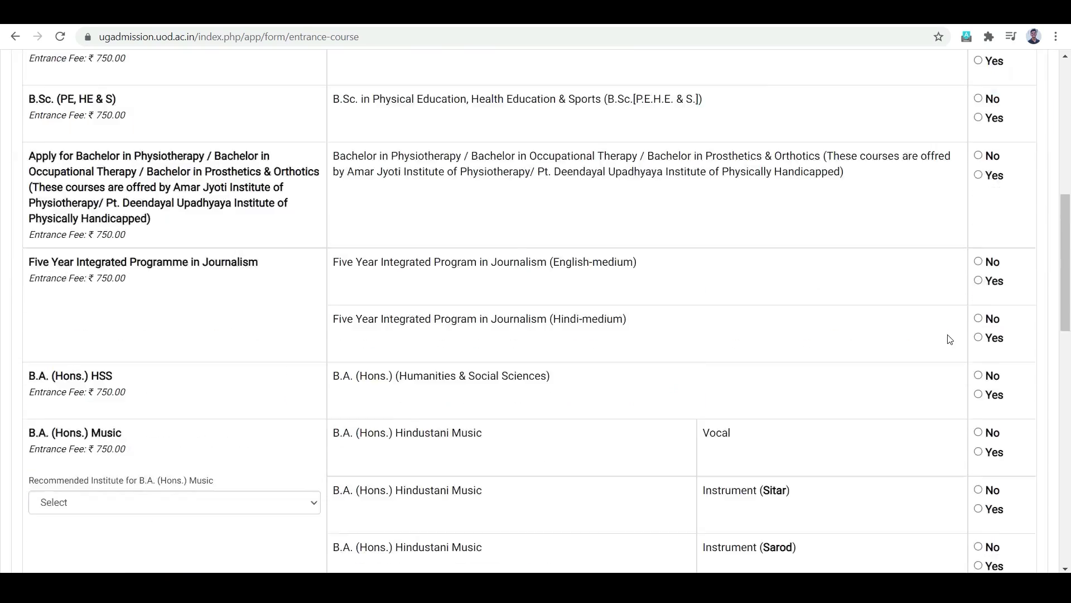
pyautogui.scroll(-2, 971, 360)
pyautogui.scroll(2, 987, 369)
pyautogui.scroll(-11, 856, 420)
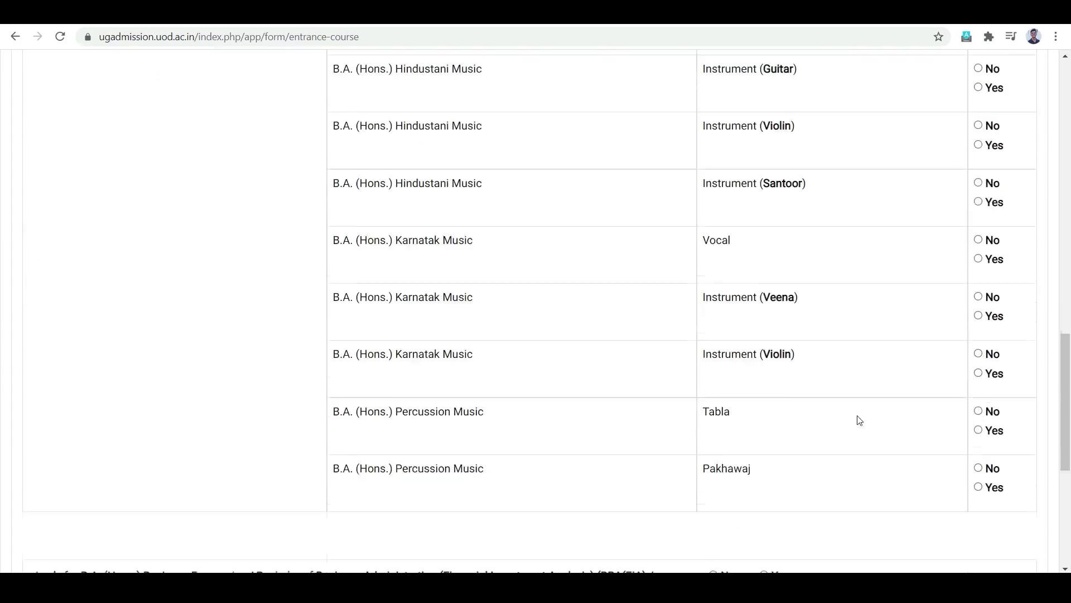
pyautogui.scroll(20, 539, 467)
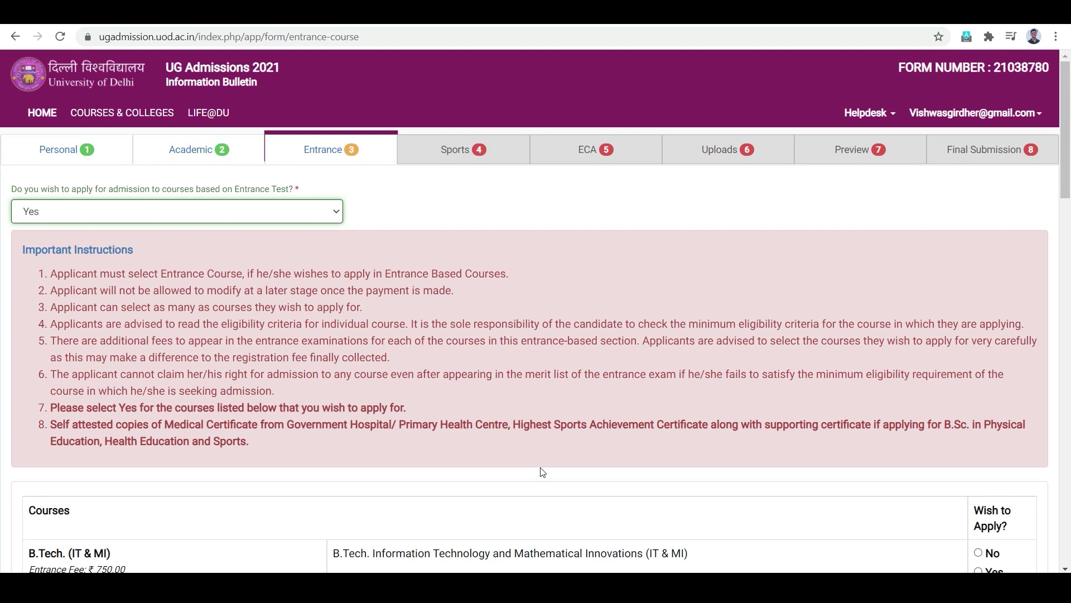
pyautogui.scroll(-7, 542, 472)
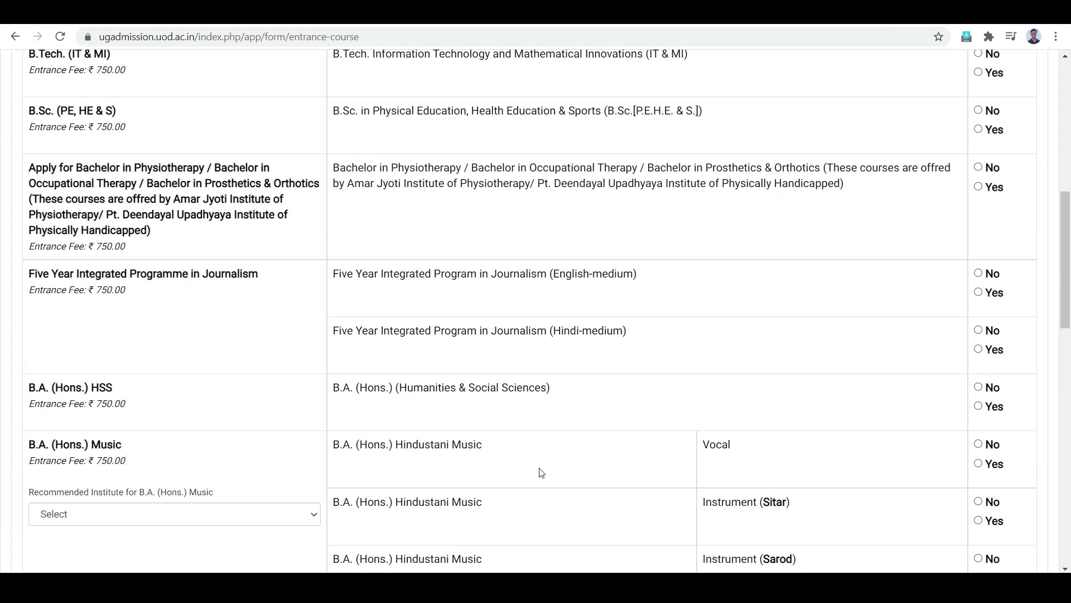
pyautogui.scroll(9, 541, 472)
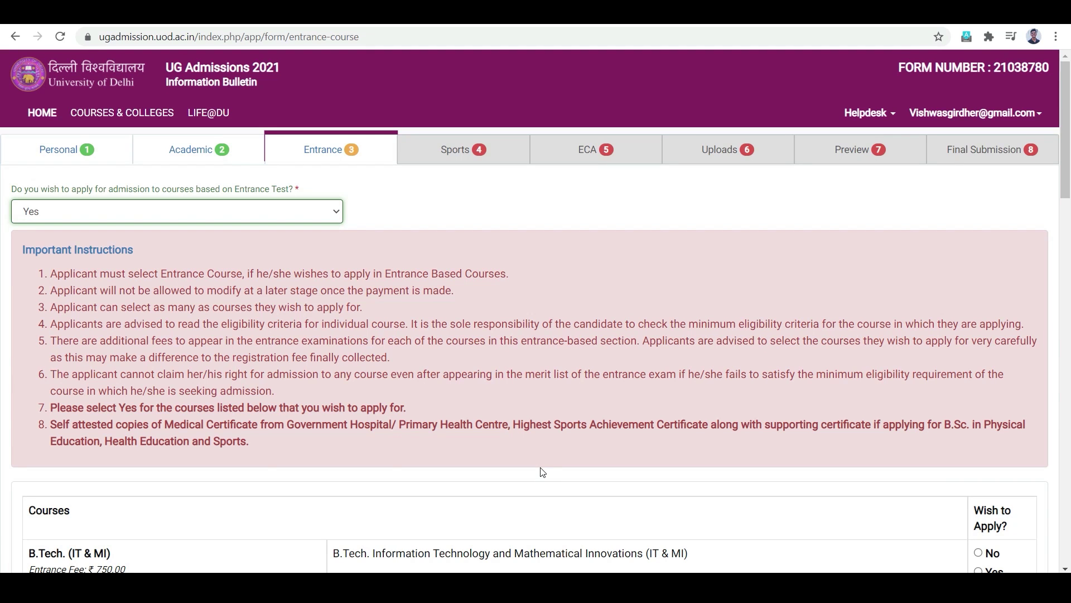
# Step: Change the entrance-test answer to No and submit the Entrance section
pyautogui.click(486, 156)
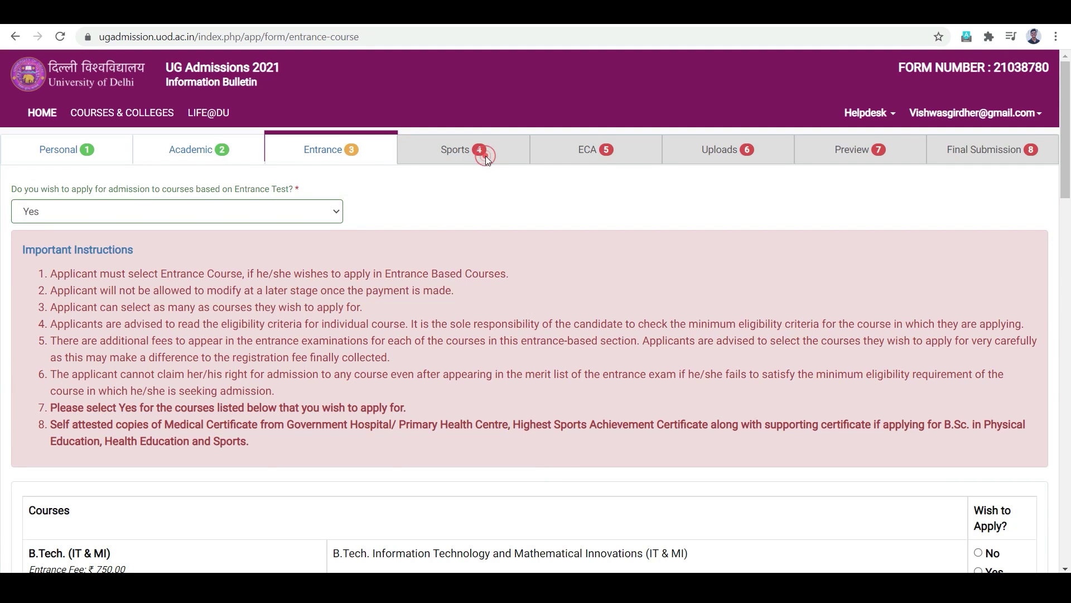
pyautogui.scroll(-1, 353, 203)
pyautogui.click(304, 142)
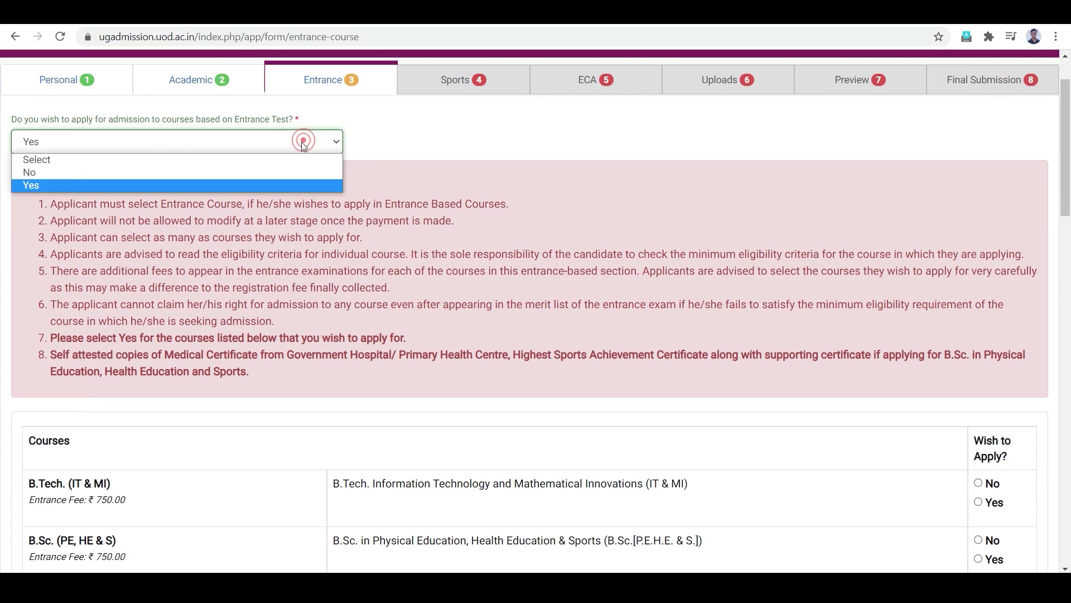
pyautogui.click(265, 172)
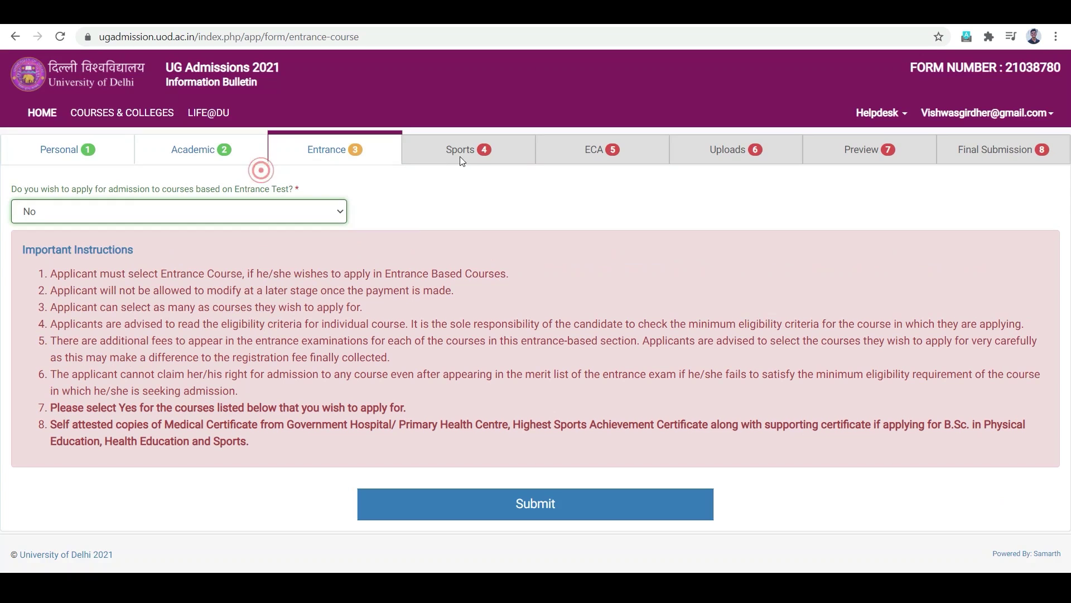
pyautogui.click(573, 494)
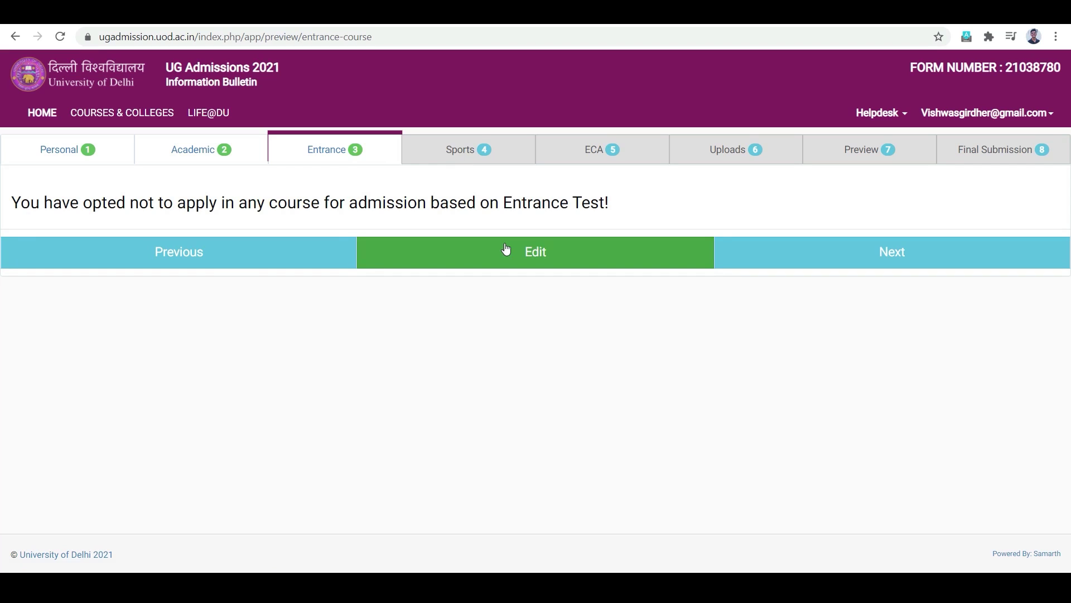
# Step: Move through the Entrance, Sports and ECA previews, both answered No, to the Uploads tab
pyautogui.click(917, 250)
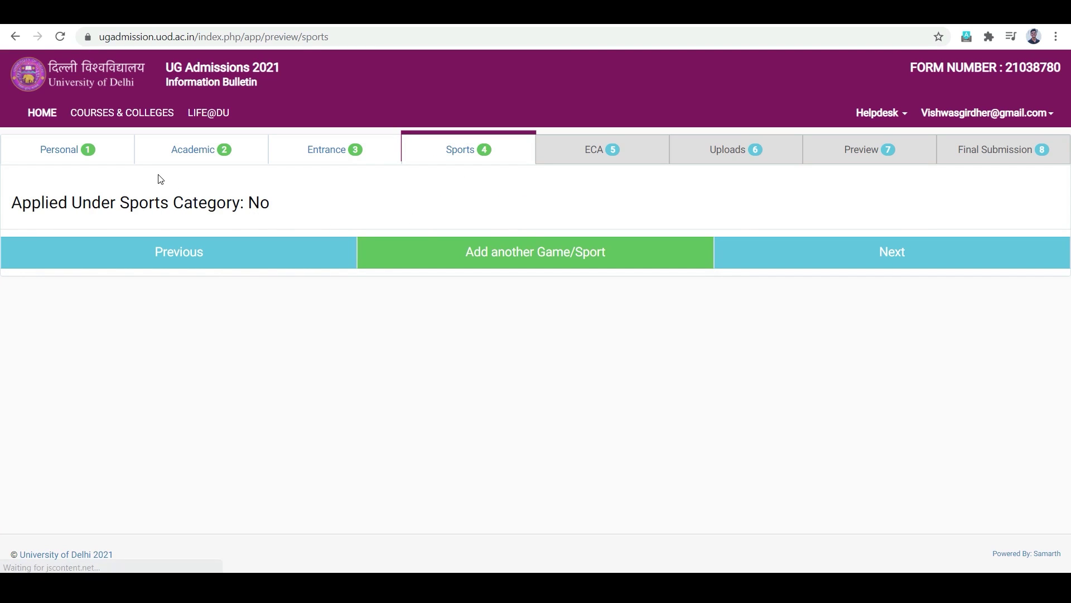
pyautogui.click(797, 258)
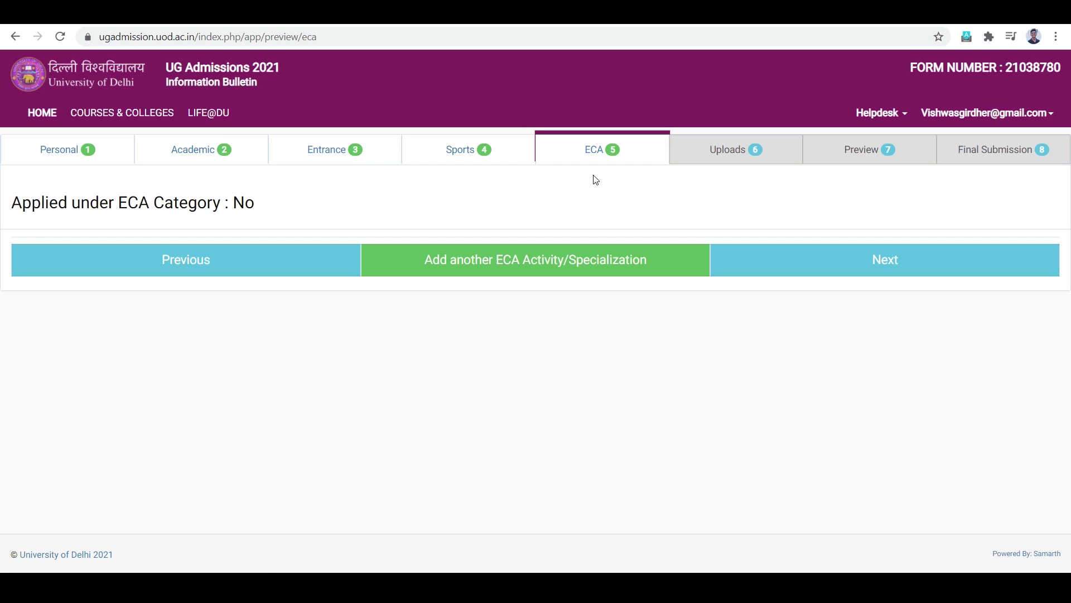
pyautogui.click(777, 260)
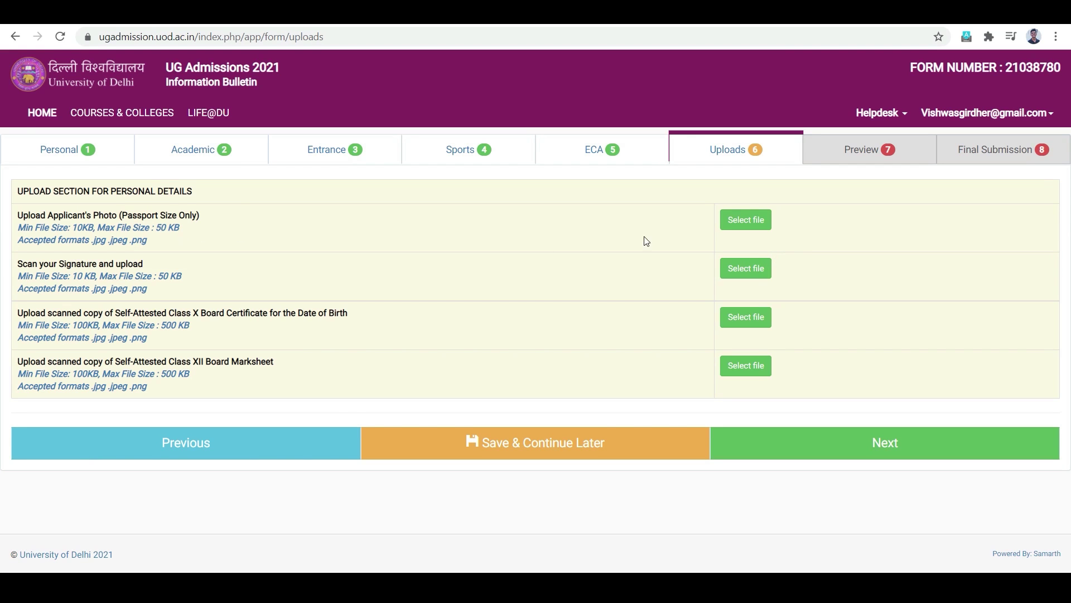
# Step: Select the applicant's photo file for upload and scroll down to the remaining document slots
pyautogui.click(737, 223)
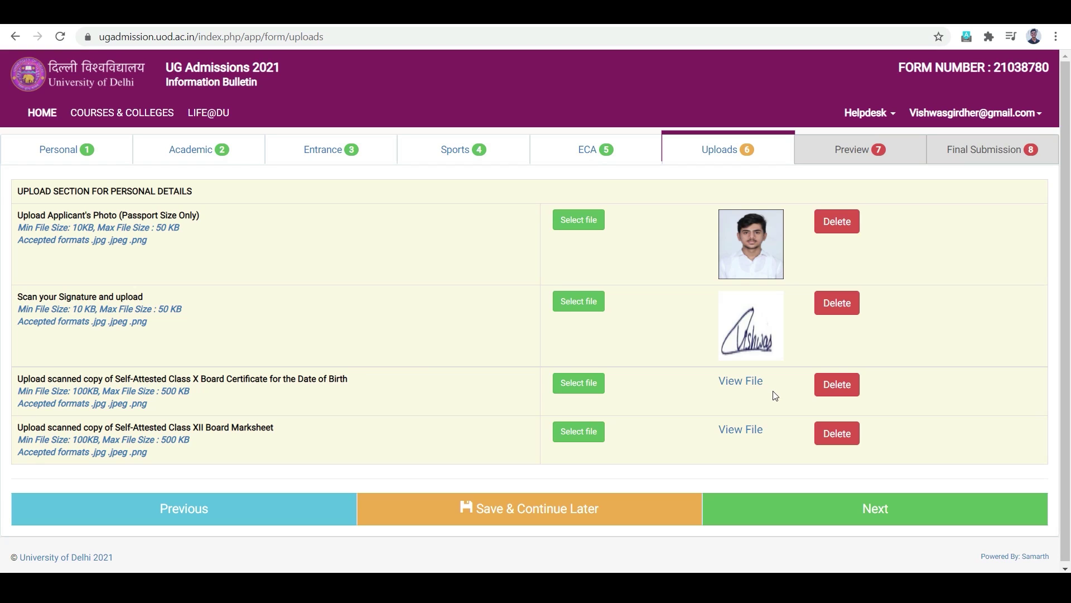
pyautogui.scroll(-1, 748, 416)
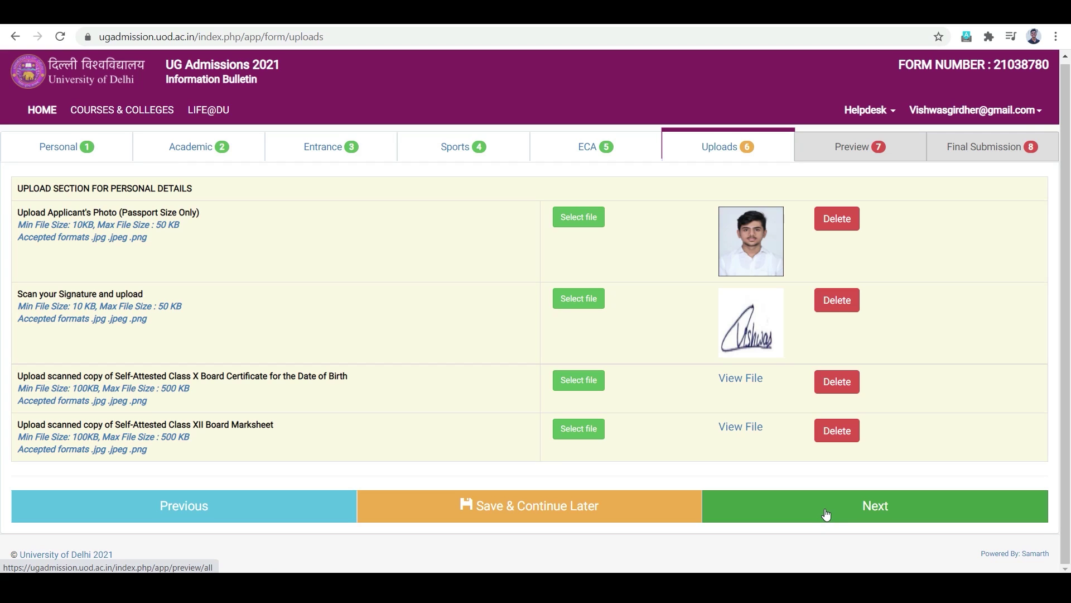
# Step: Check the full application Preview, accept the I Agree declaration and submit the application
pyautogui.click(826, 514)
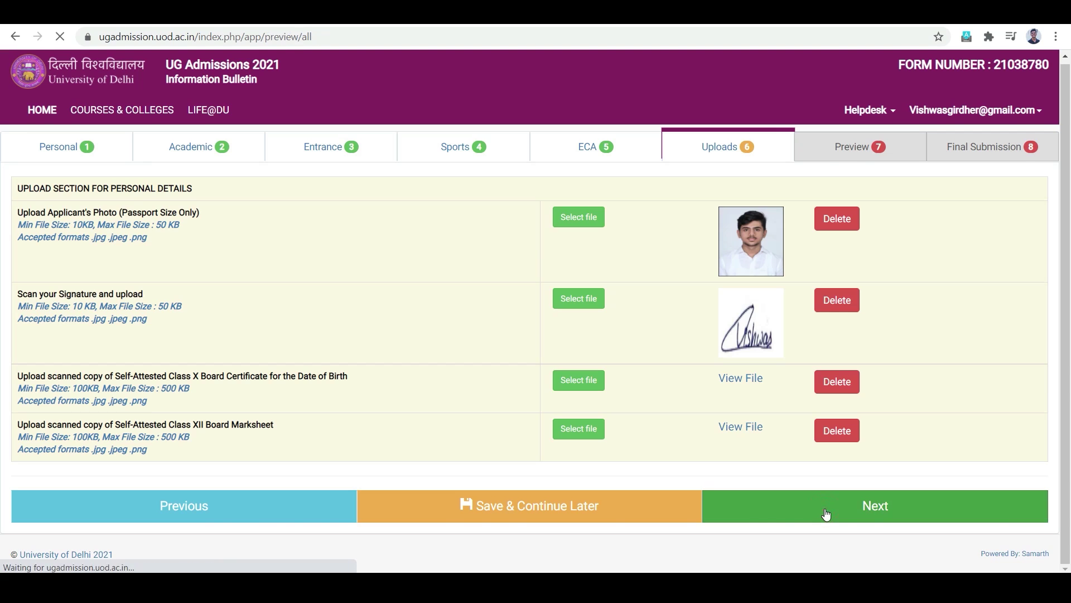
pyautogui.scroll(-6, 798, 280)
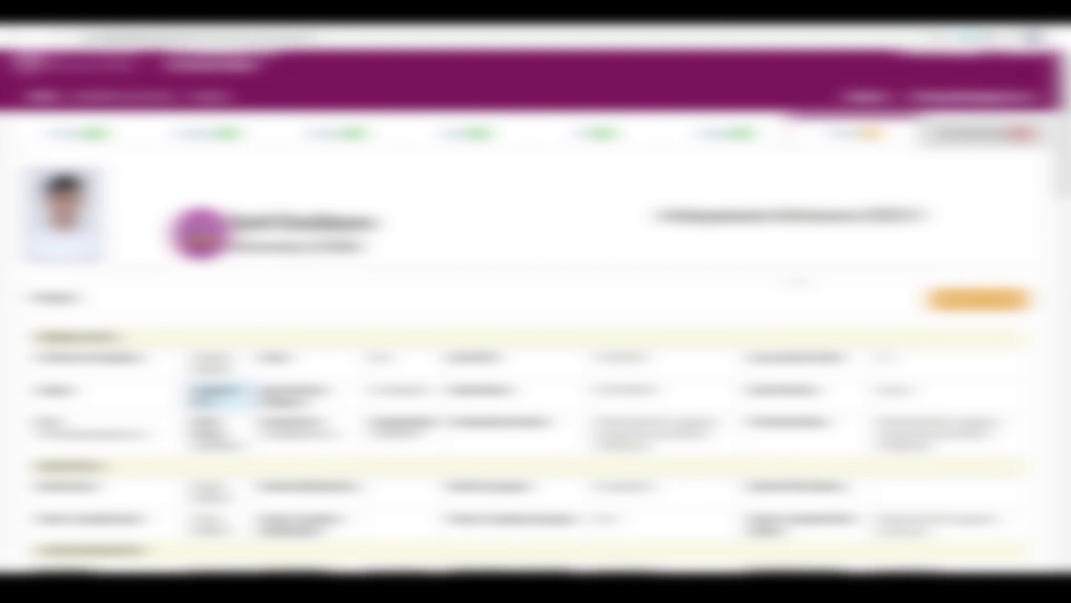
pyautogui.scroll(-5, 798, 284)
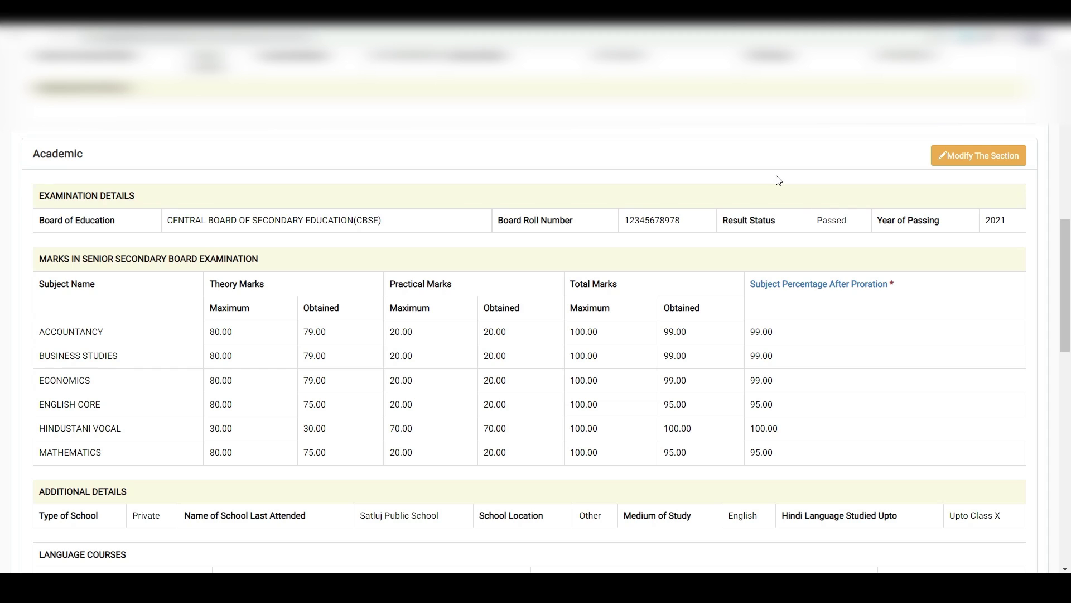
pyautogui.scroll(-15, 786, 212)
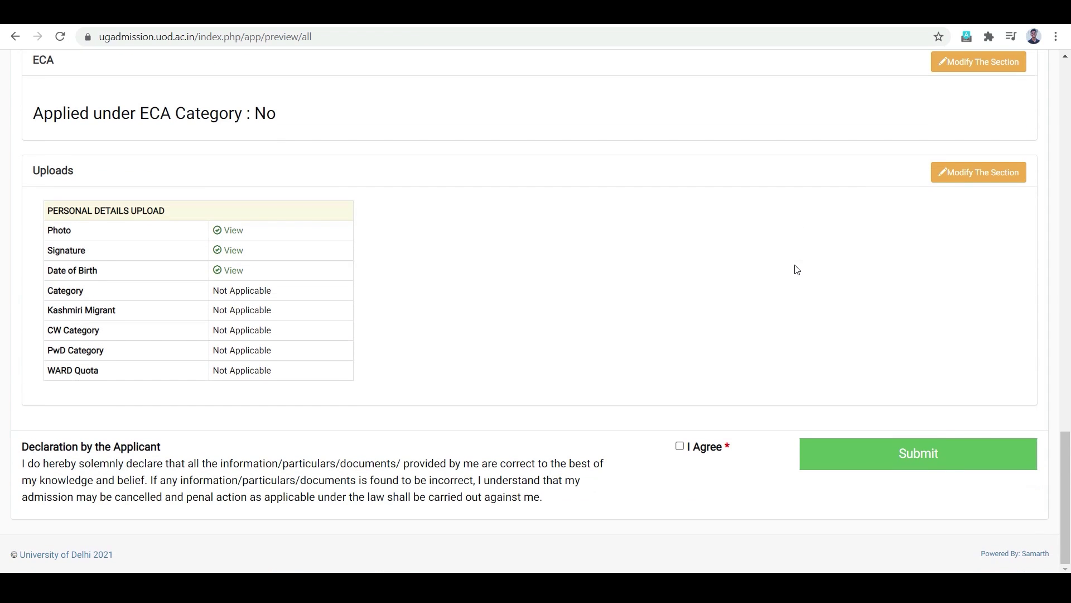
pyautogui.click(679, 447)
pyautogui.click(816, 472)
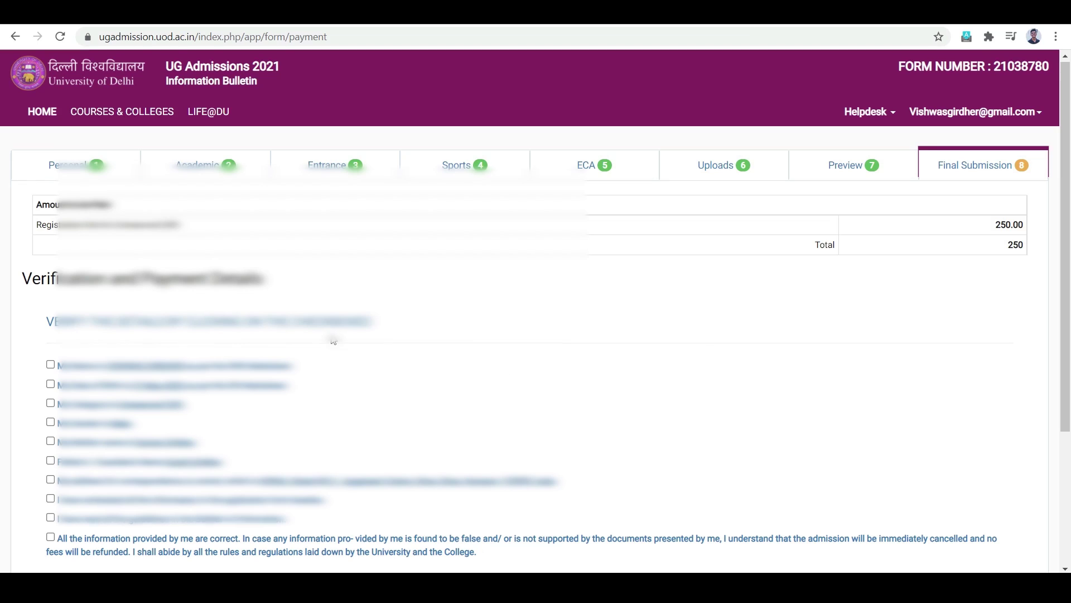
# Step: Choose Home (Pay Later) on the 250 fee page to leave payment pending
pyautogui.scroll(-4, 333, 337)
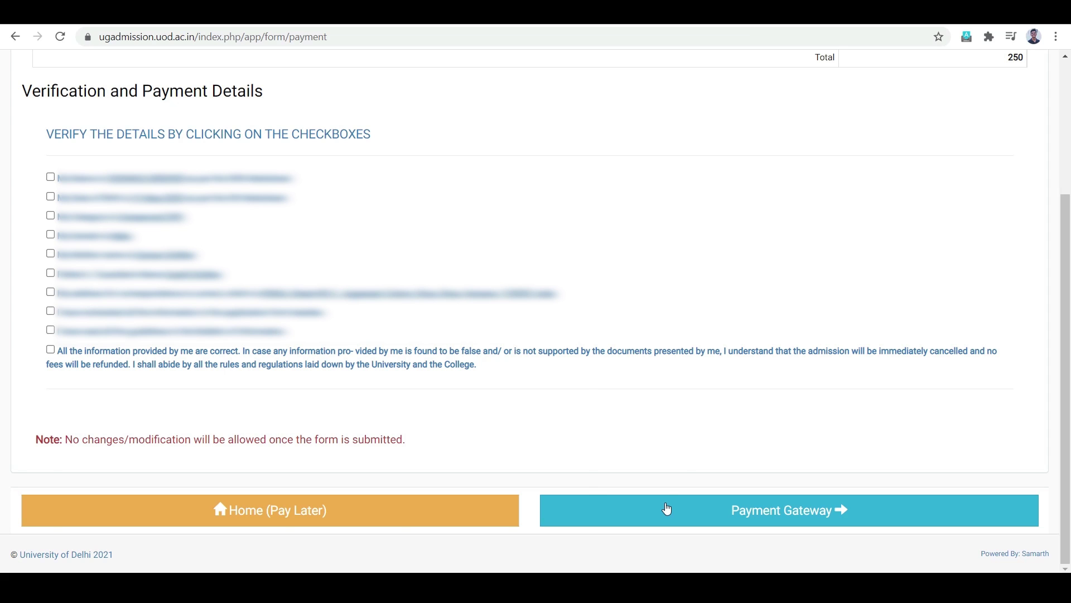
pyautogui.scroll(3, 731, 335)
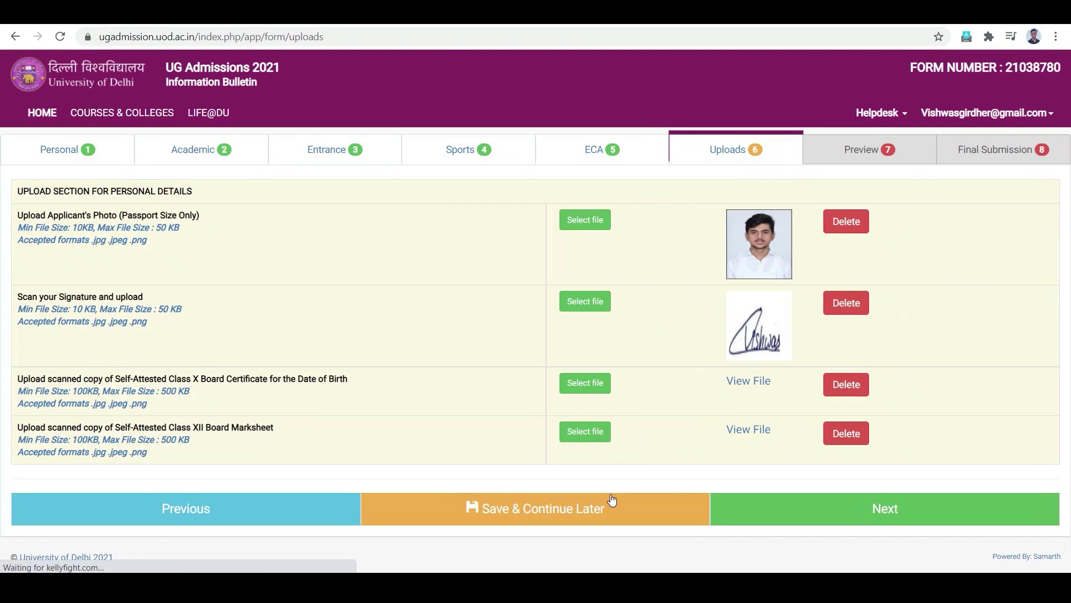
pyautogui.click(607, 508)
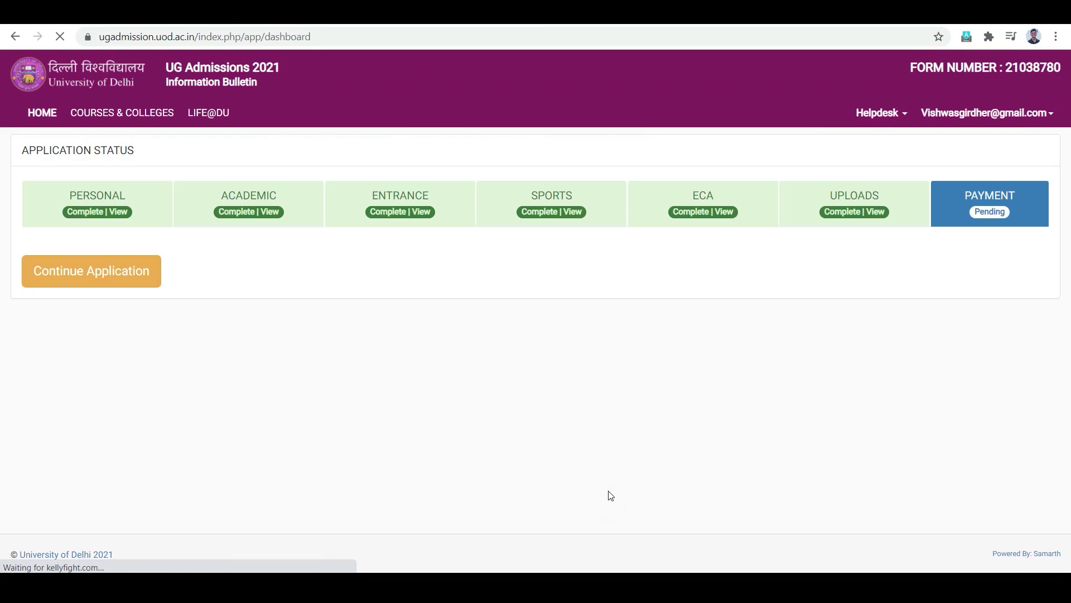